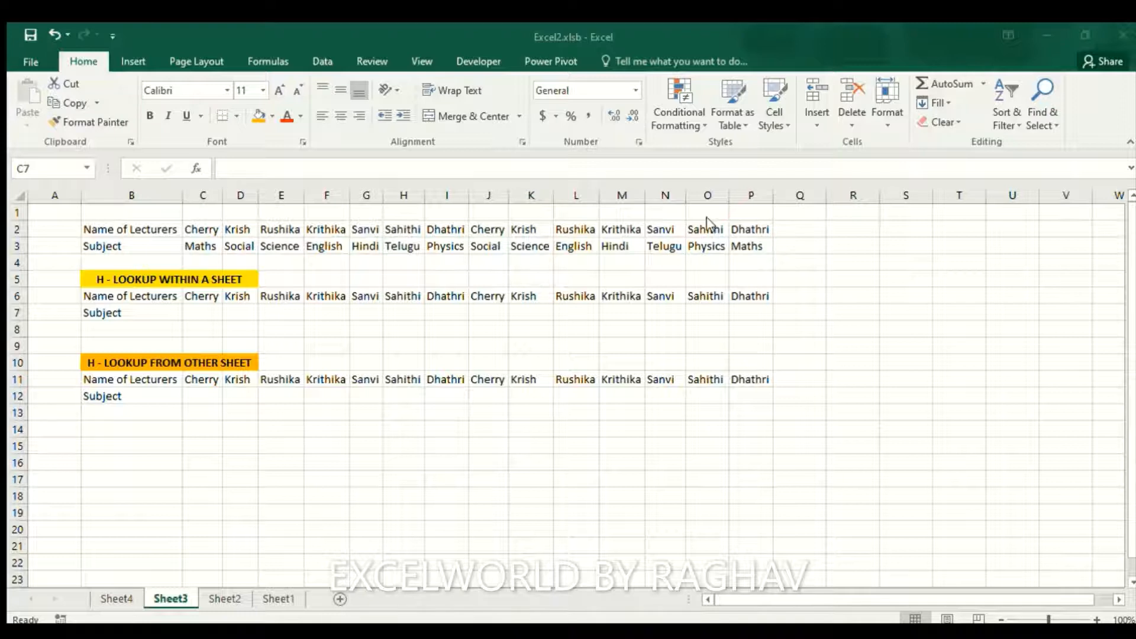
# Review the lecturer names and subjects in C2:P3, then go to cell C7
pyautogui.click(711, 222)
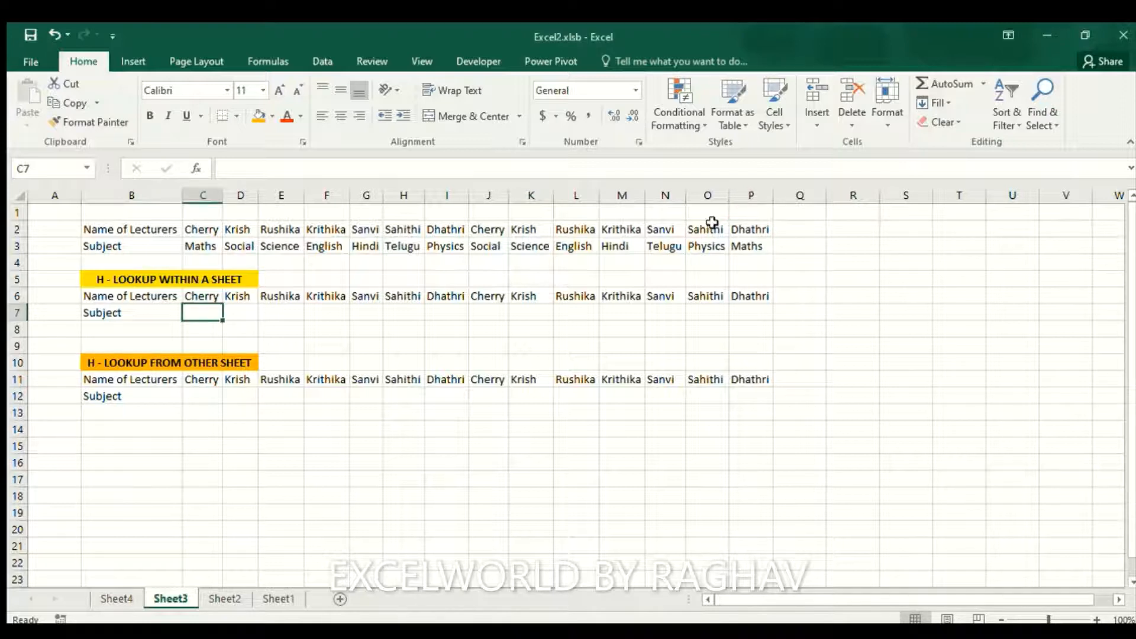
pyautogui.press('Up')
pyautogui.press('Up')
pyautogui.press('Up')
pyautogui.press('Up')
pyautogui.press('Up')
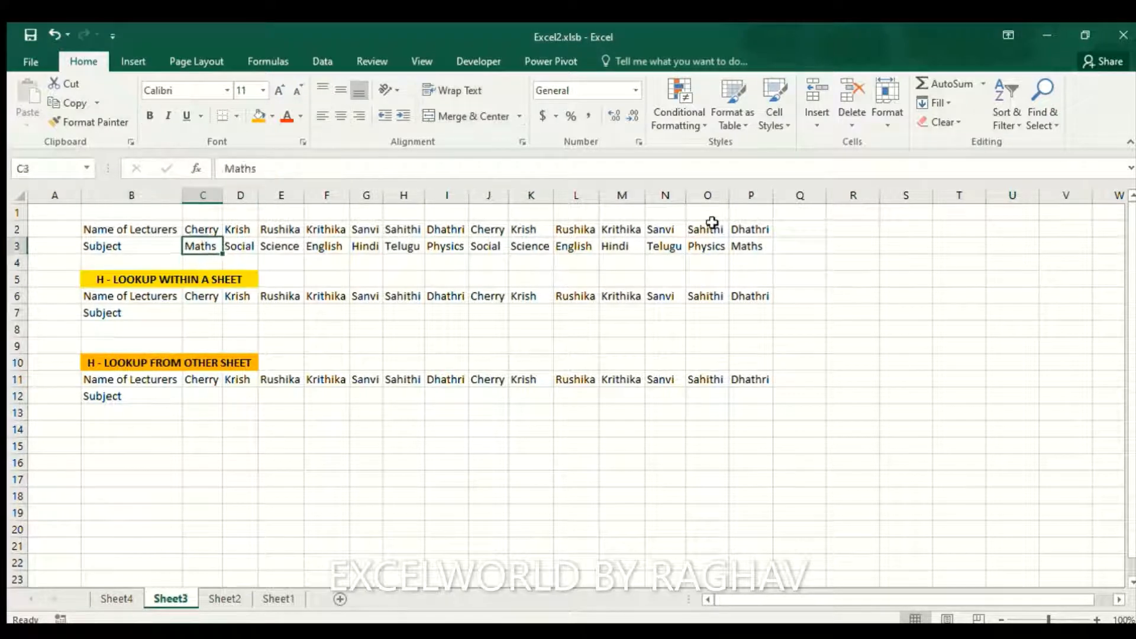
pyautogui.press('Left')
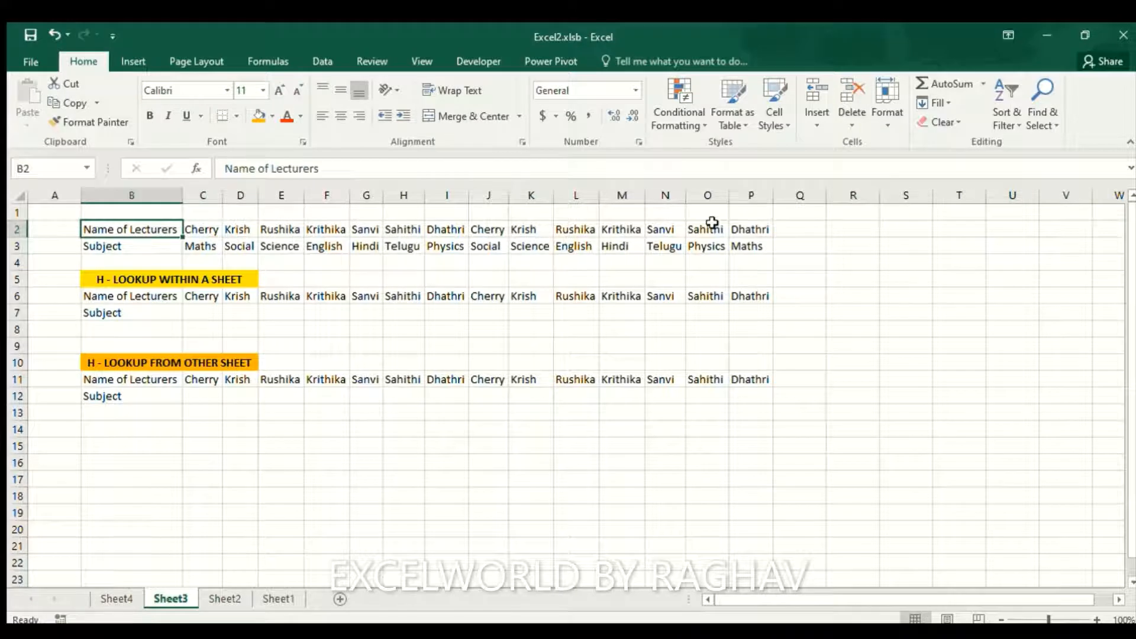
pyautogui.press('Right')
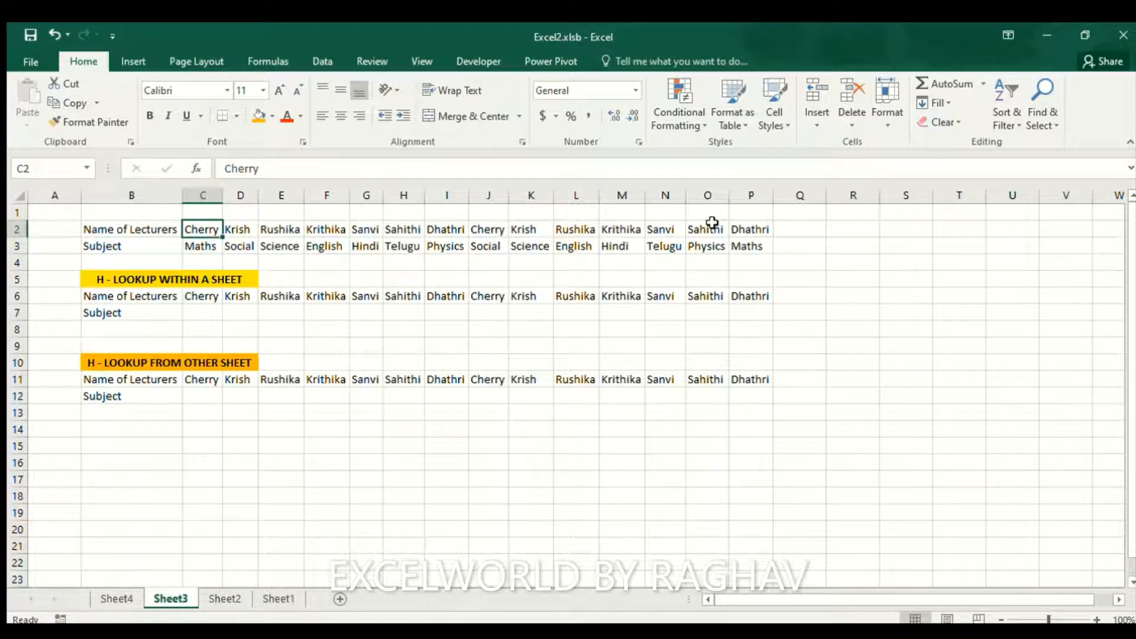
pyautogui.press('Right')
pyautogui.press('Right')
pyautogui.press('Right')
pyautogui.press('Right')
pyautogui.press('Right')
pyautogui.press('Right')
pyautogui.press('Right')
pyautogui.press('Right')
pyautogui.press('Right')
pyautogui.press('Right')
pyautogui.press('Right')
pyautogui.press('Right')
pyautogui.press('Right')
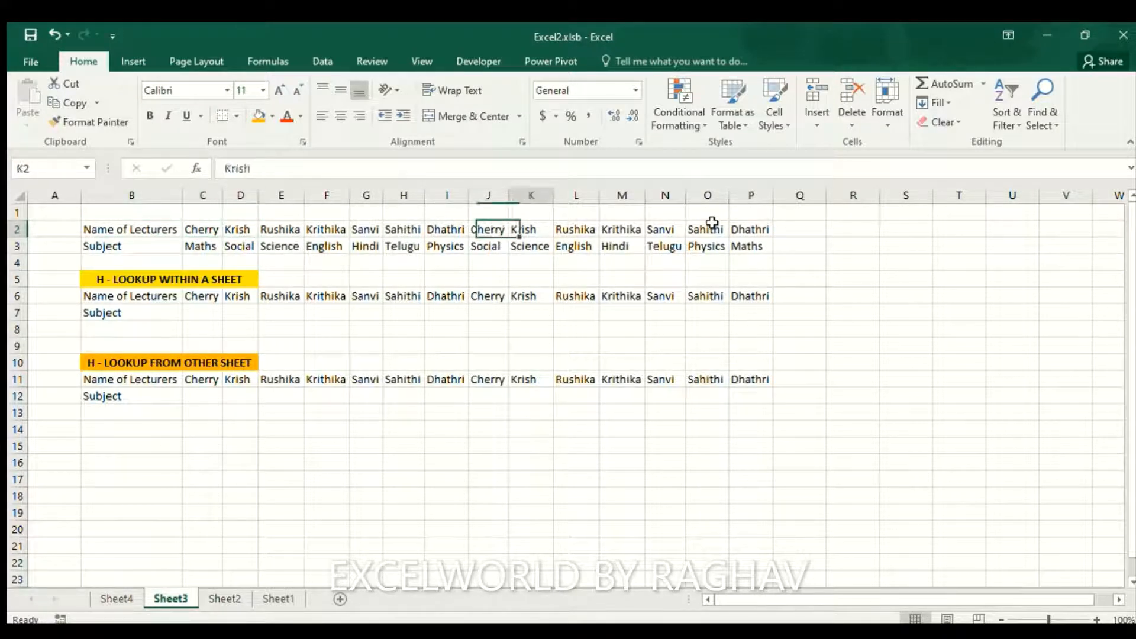
pyautogui.press('Down')
pyautogui.press('Left')
pyautogui.press('Left')
pyautogui.press('Left')
pyautogui.press('Left')
pyautogui.press('Left')
pyautogui.press('Left')
pyautogui.press('Left')
pyautogui.press('Left')
pyautogui.press('Left')
pyautogui.press('Left')
pyautogui.press('Left')
pyautogui.press('Left')
pyautogui.press('Left')
pyautogui.press('Left')
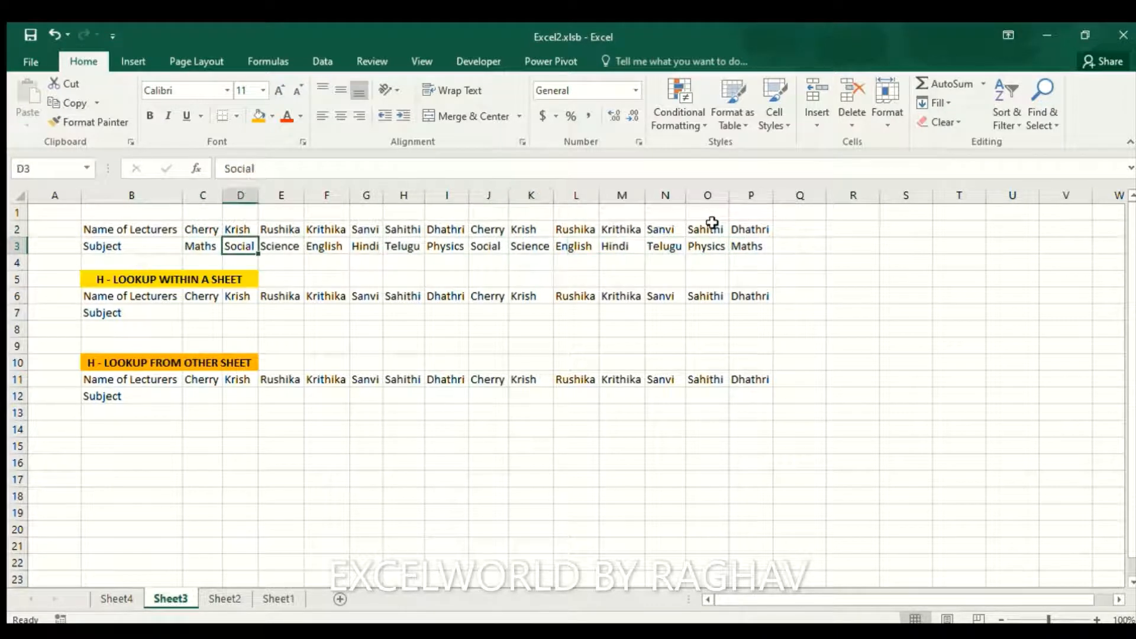
pyautogui.press('Right')
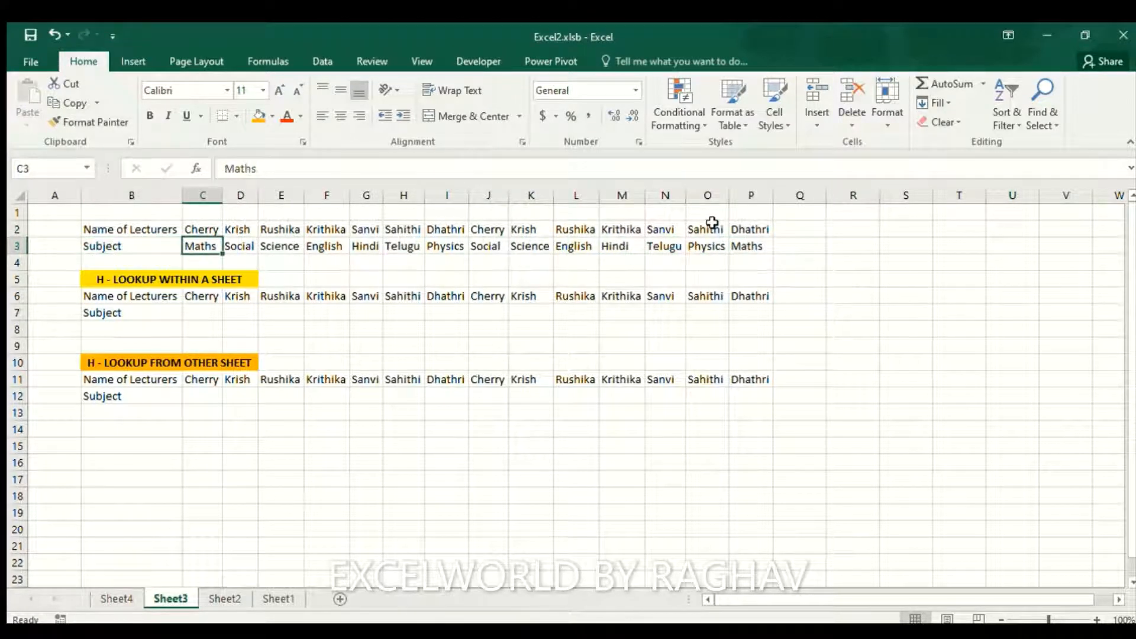
pyautogui.press('Right')
pyautogui.press('Right')
pyautogui.press('Right')
pyautogui.press('Right')
pyautogui.press('Right')
pyautogui.press('Right')
pyautogui.press('Right')
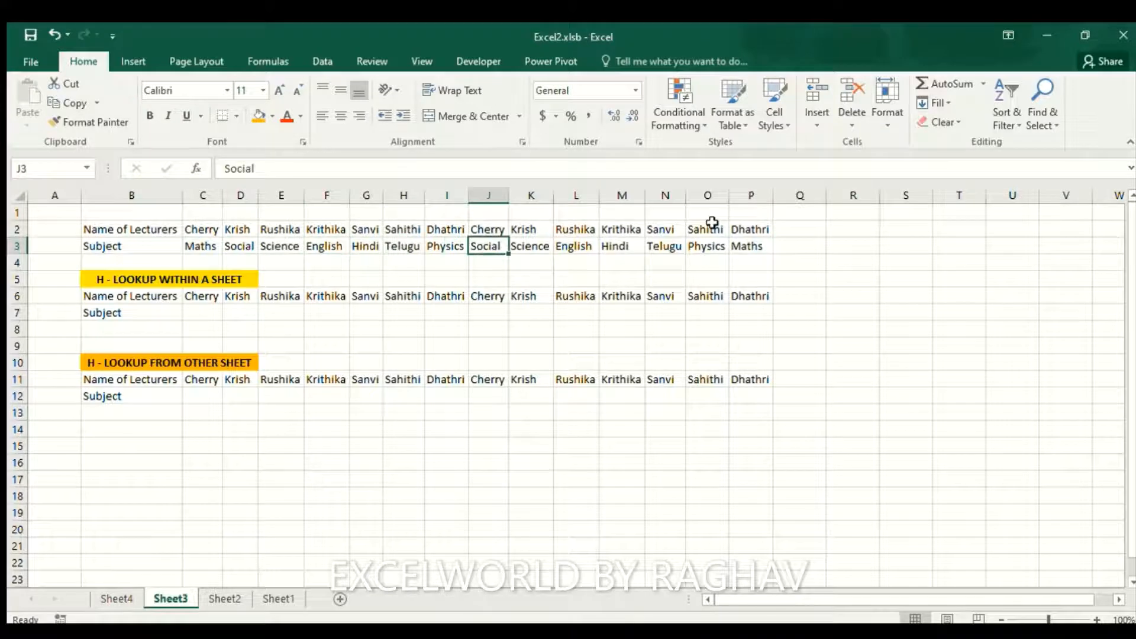
pyautogui.press('Down')
pyautogui.press('Left')
pyautogui.press('Left')
pyautogui.press('Left')
pyautogui.press('Left')
pyautogui.press('Left')
pyautogui.press('Down')
pyautogui.press('Left')
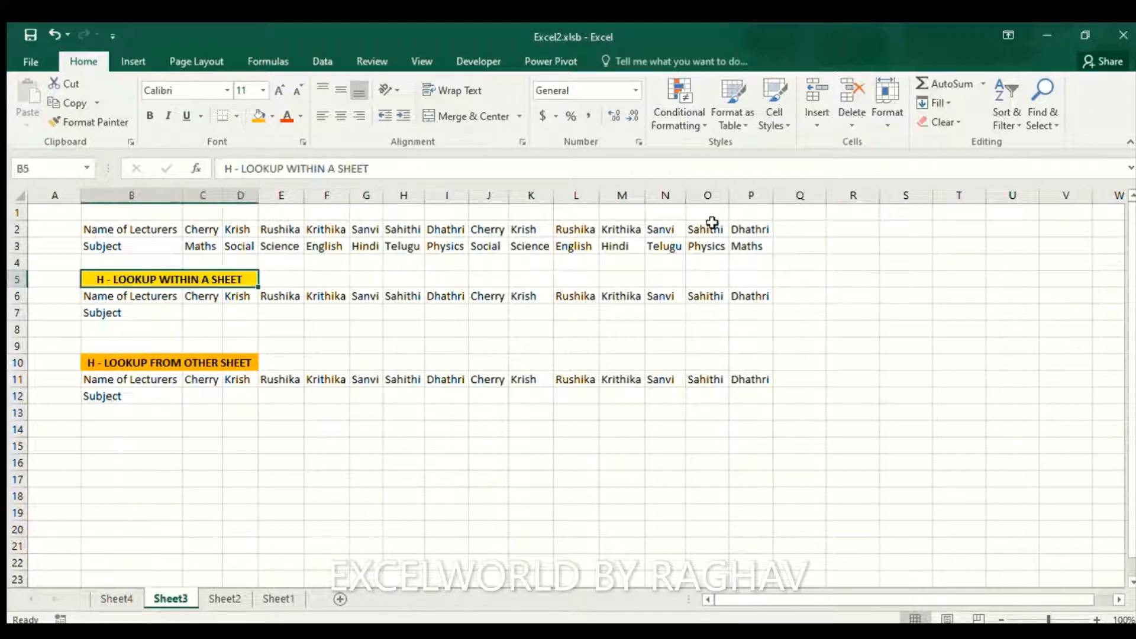
pyautogui.press('Down')
pyautogui.press('Down')
pyautogui.press('Left')
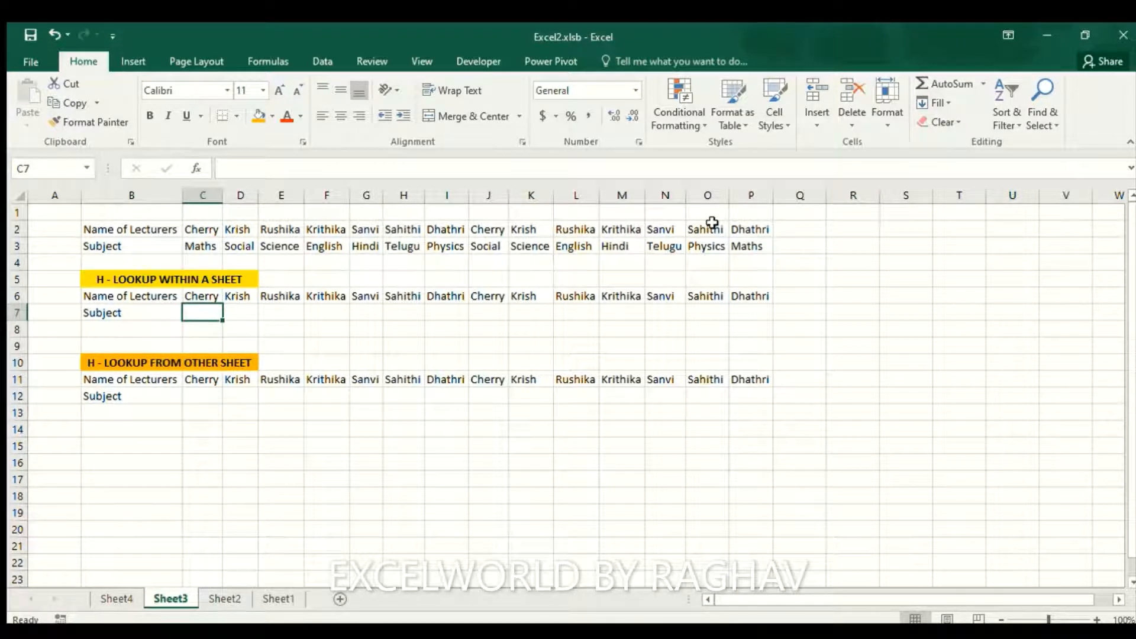
# Enter =HLOOKUP(C6:P6,C2:P3,2,0) in C7 so it returns Maths for Cherry
pyautogui.write('=')
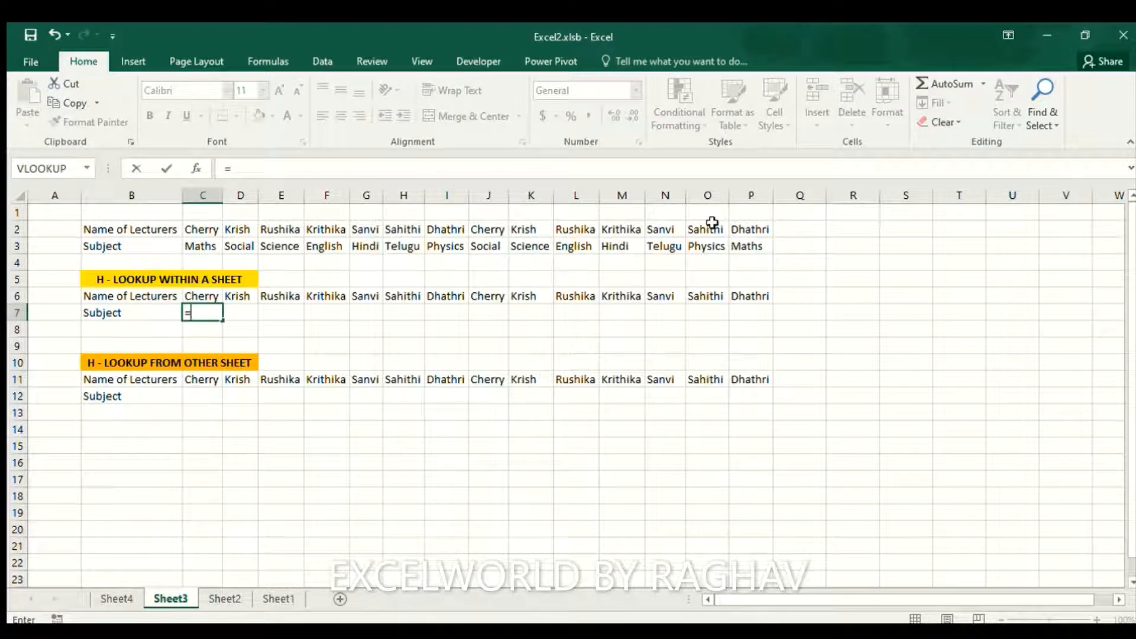
pyautogui.write('hloo')
pyautogui.press('Tab')
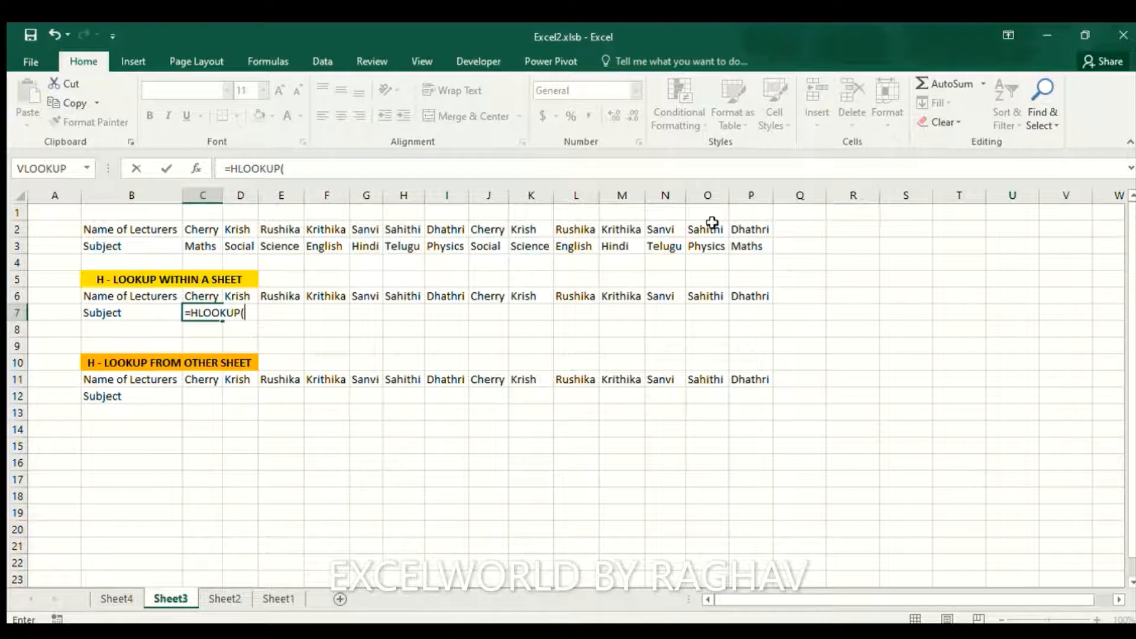
pyautogui.press('Up')
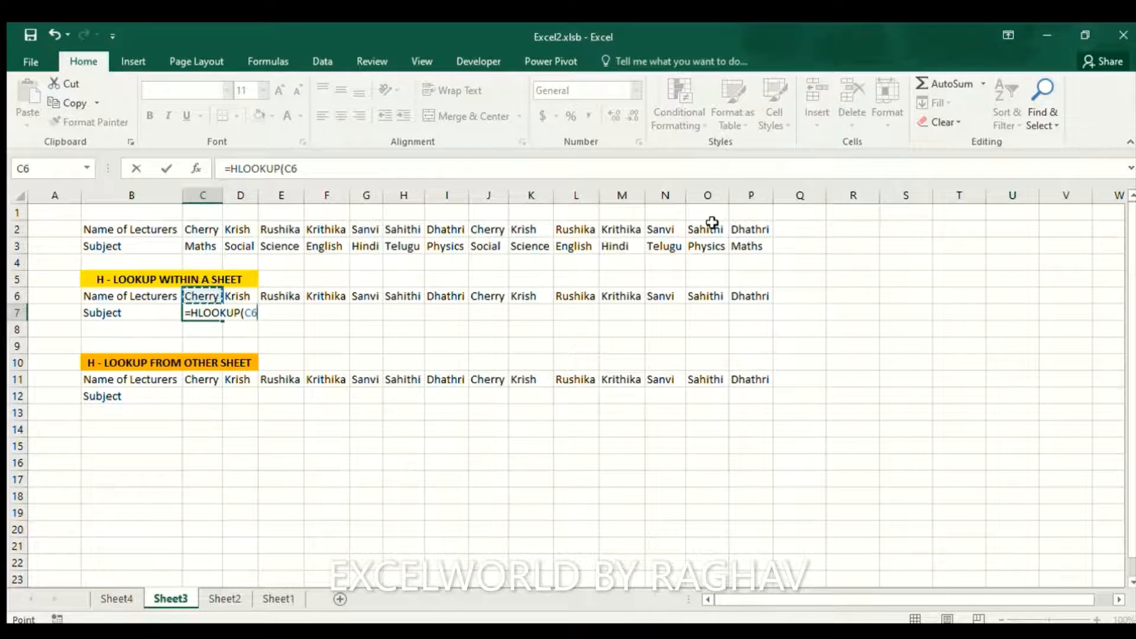
pyautogui.hotkey('ctrl', 'shift', 'Right')
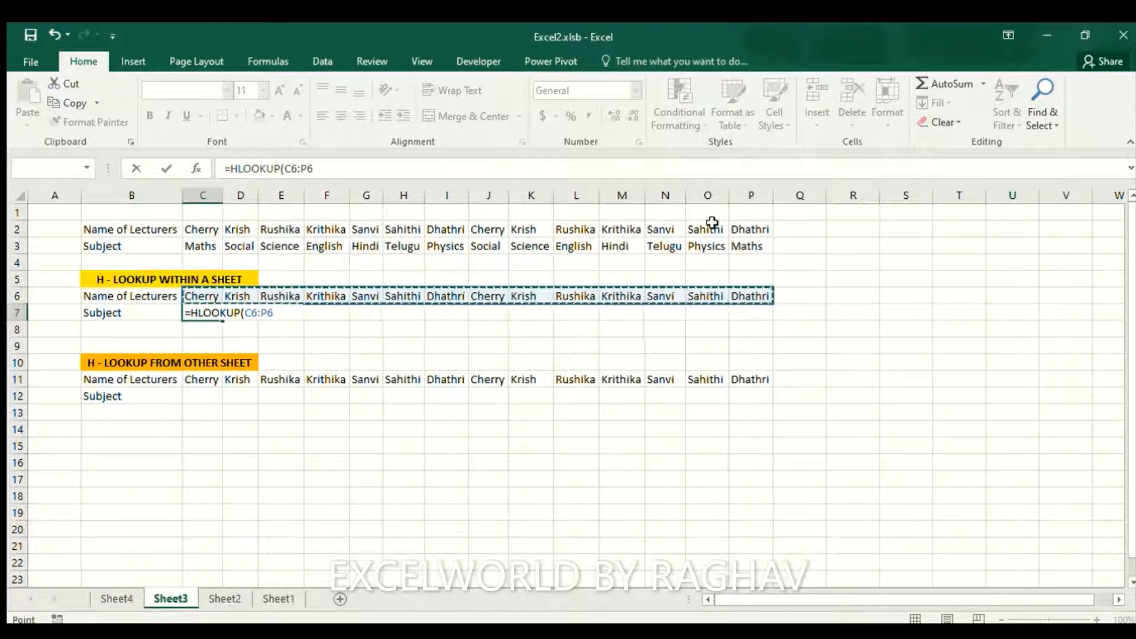
pyautogui.write(',')
pyautogui.press('Up')
pyautogui.press('Up')
pyautogui.press('Up')
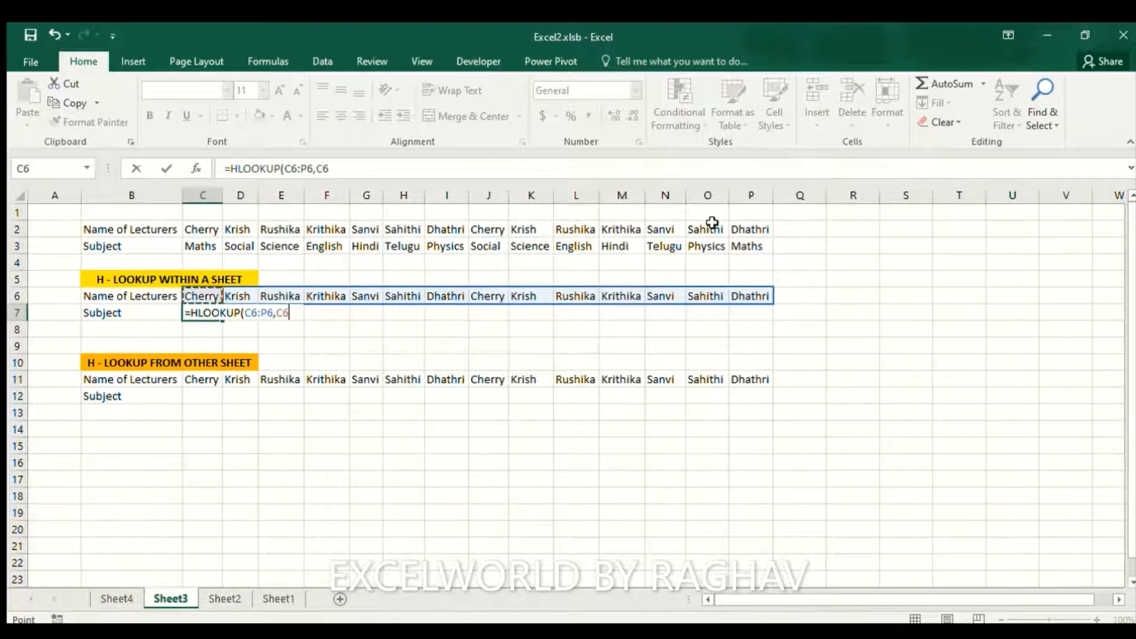
pyautogui.press('Up')
pyautogui.press('Up')
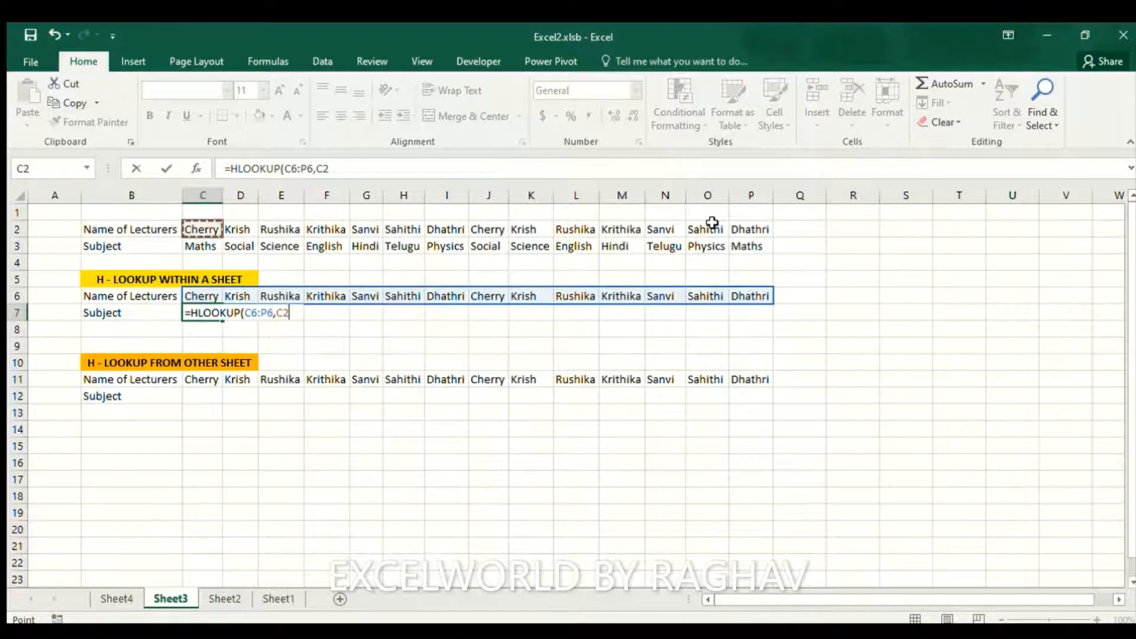
pyautogui.hotkey('shift', 'Down')
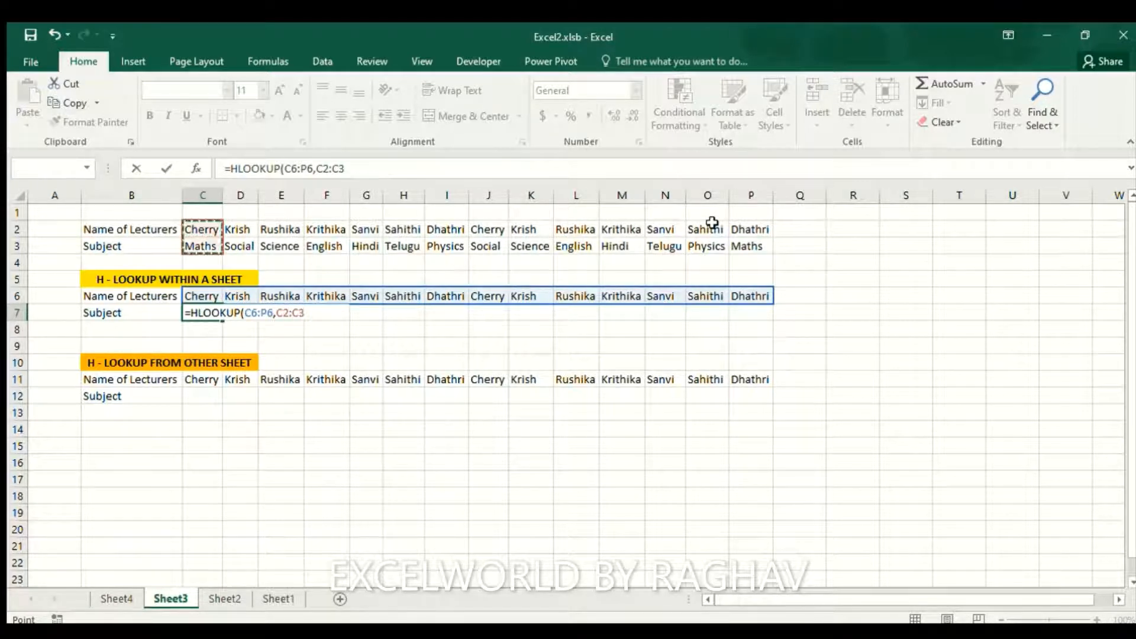
pyautogui.hotkey('ctrl', 'shift', 'Right')
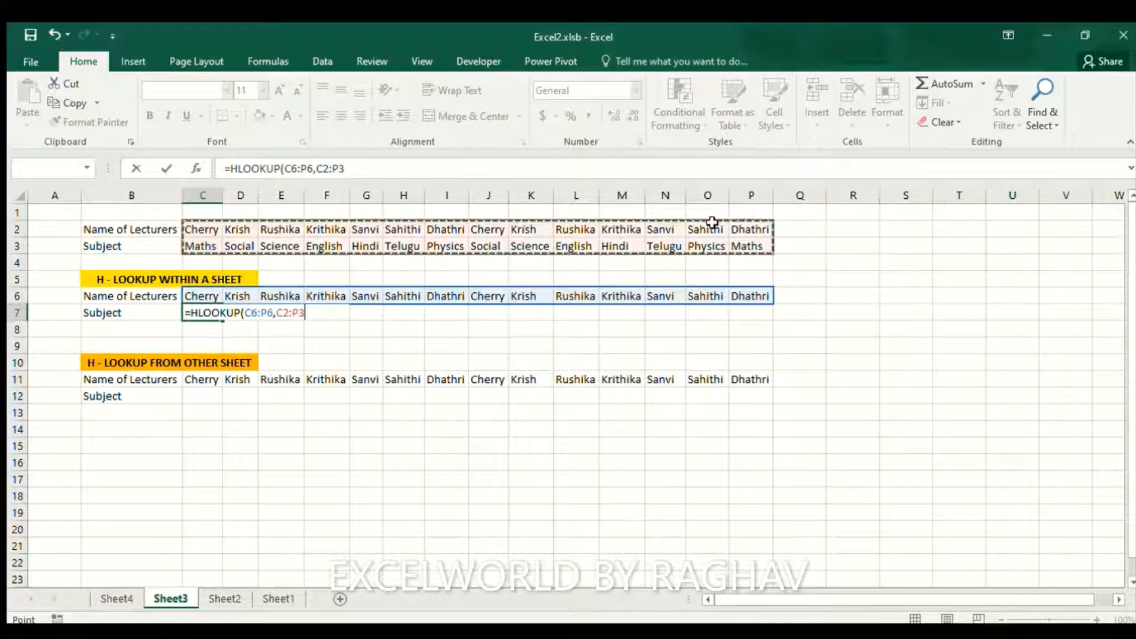
pyautogui.write(',')
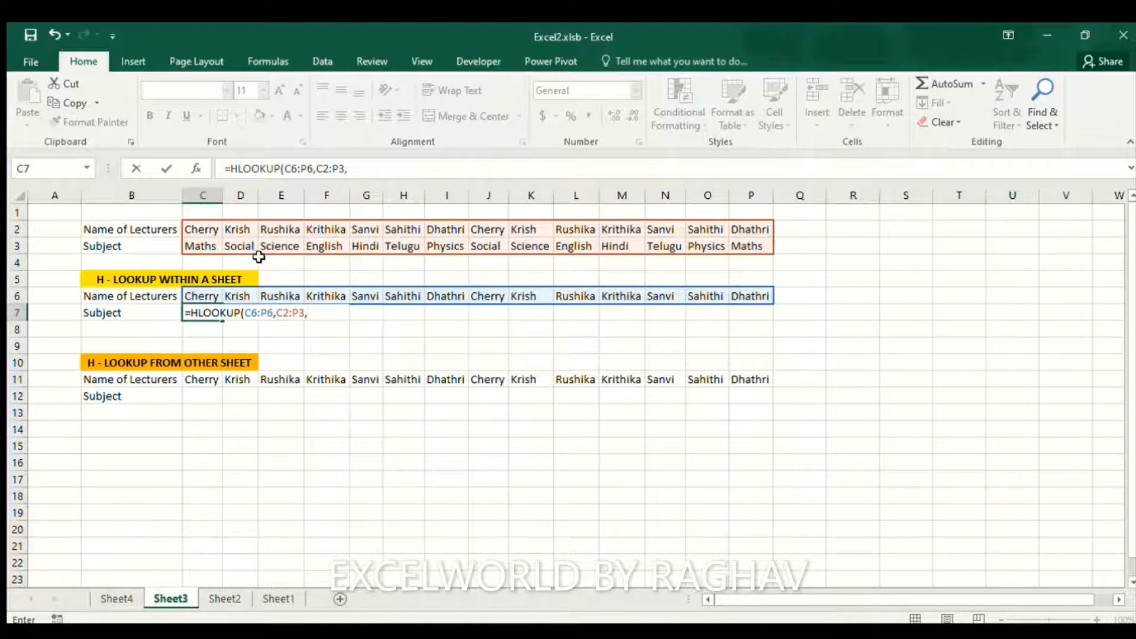
pyautogui.write('2,0)')
pyautogui.press('Return')
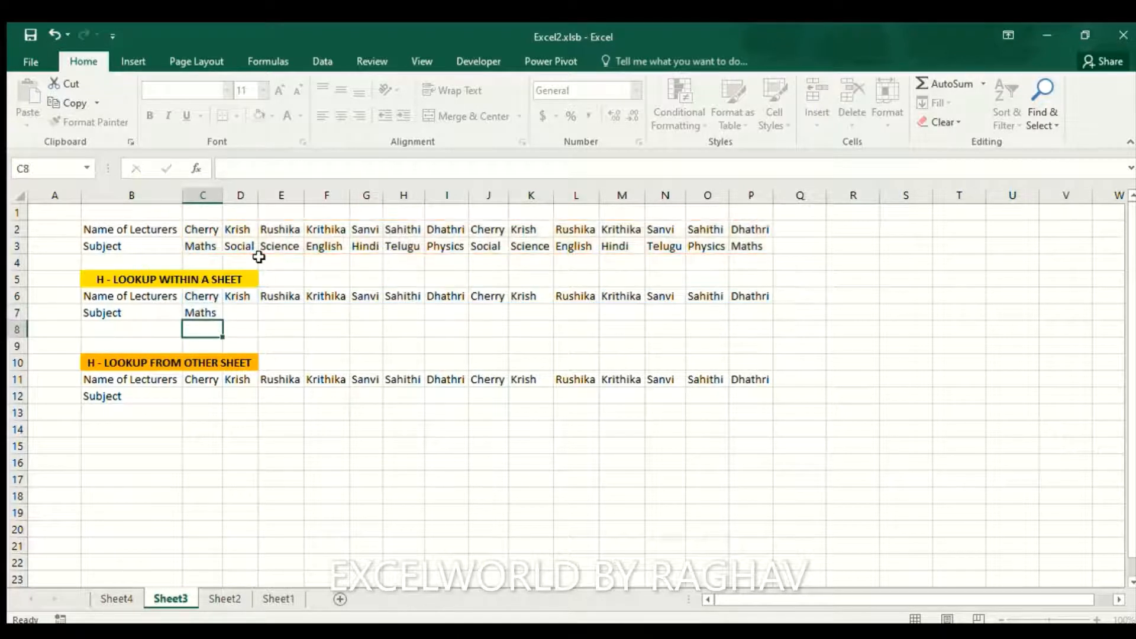
# Re-check the HLOOKUP formula in C7 without changing it
pyautogui.press('Up')
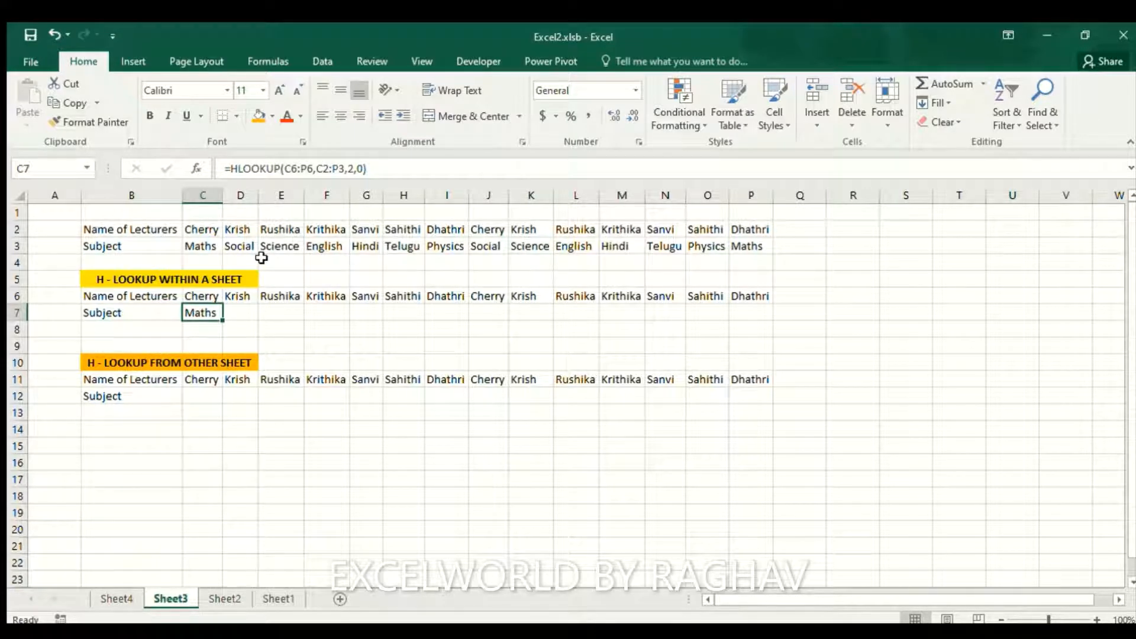
pyautogui.press('F2')
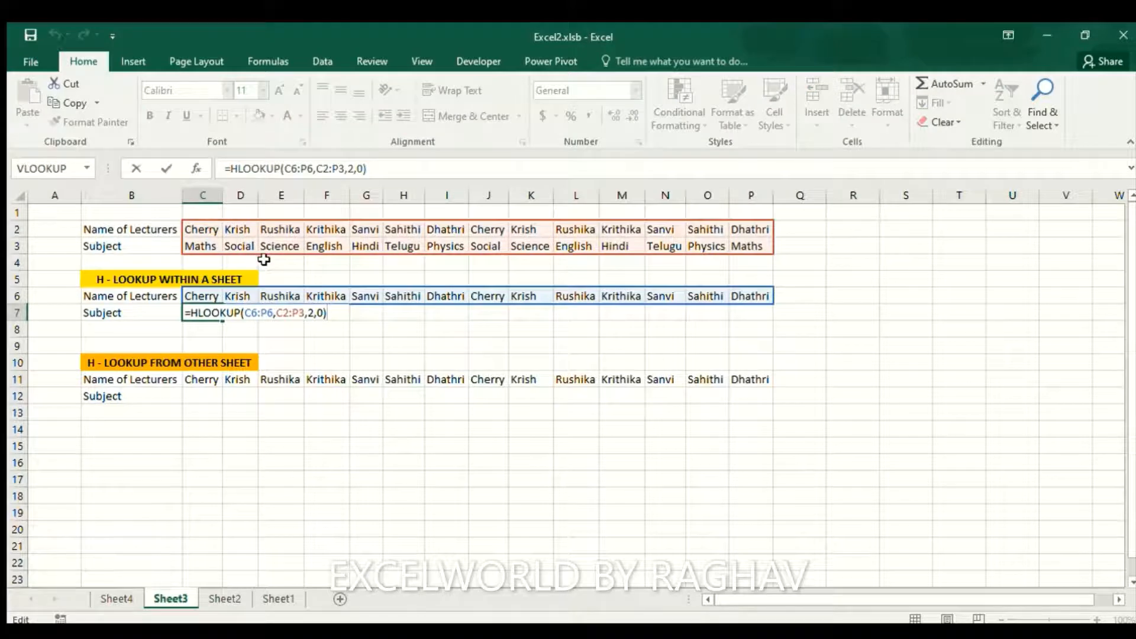
pyautogui.press('Return')
pyautogui.press('Up')
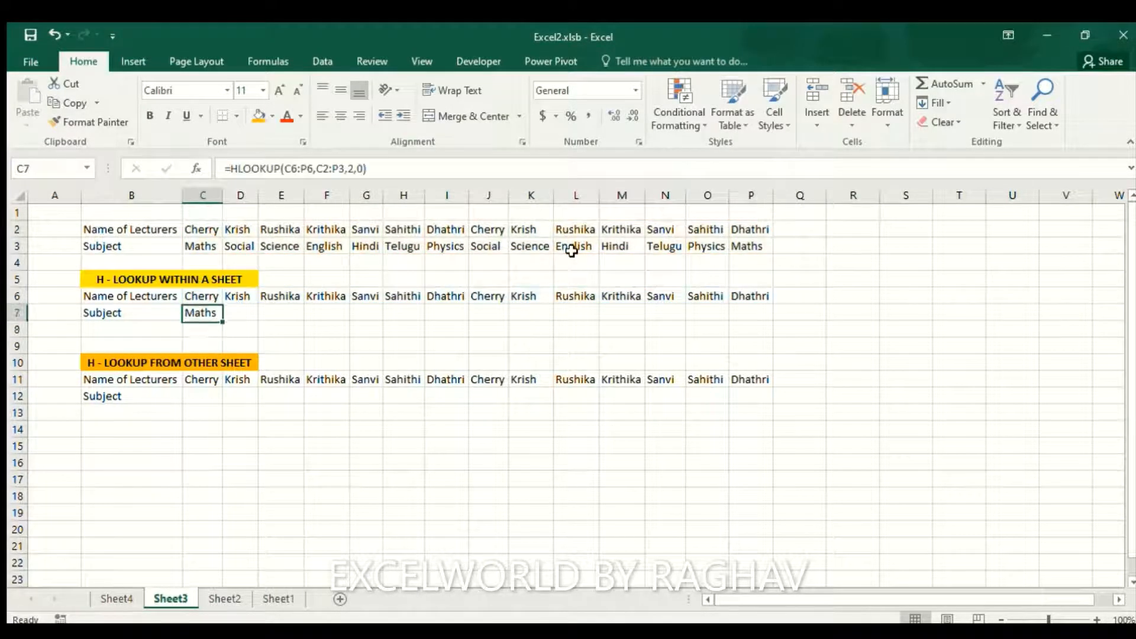
# Copy C7's formula and paste it across D7:P7
pyautogui.hotkey('ctrl', 'c')
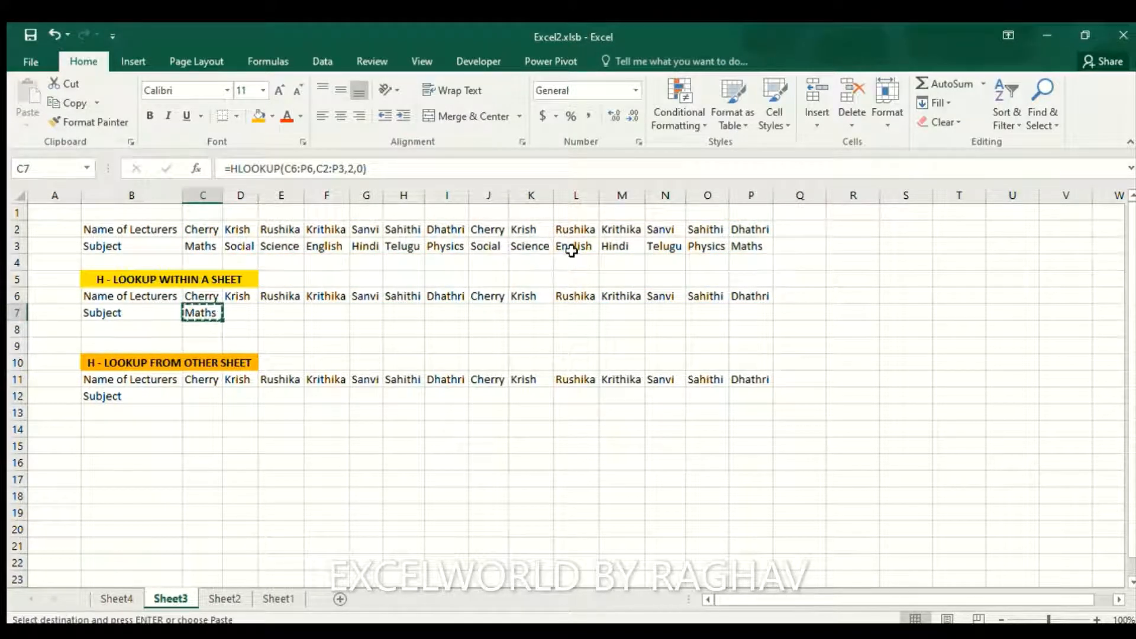
pyautogui.click(571, 250)
pyautogui.press('Right')
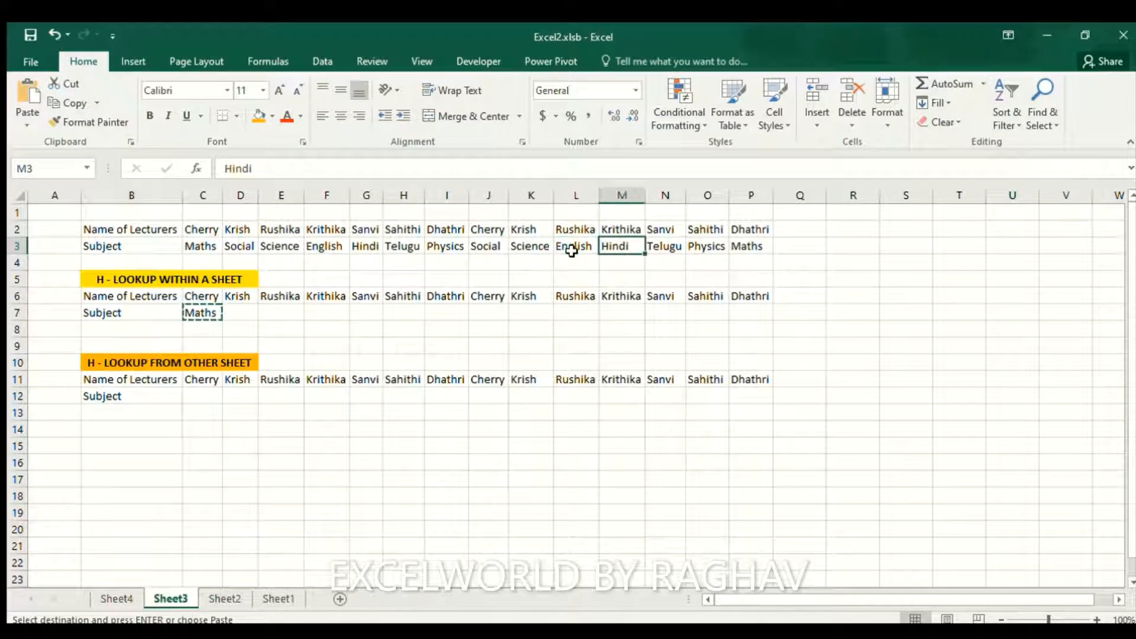
pyautogui.press('Left')
pyautogui.press('Left')
pyautogui.press('Left')
pyautogui.press('Left')
pyautogui.press('Left')
pyautogui.press('Left')
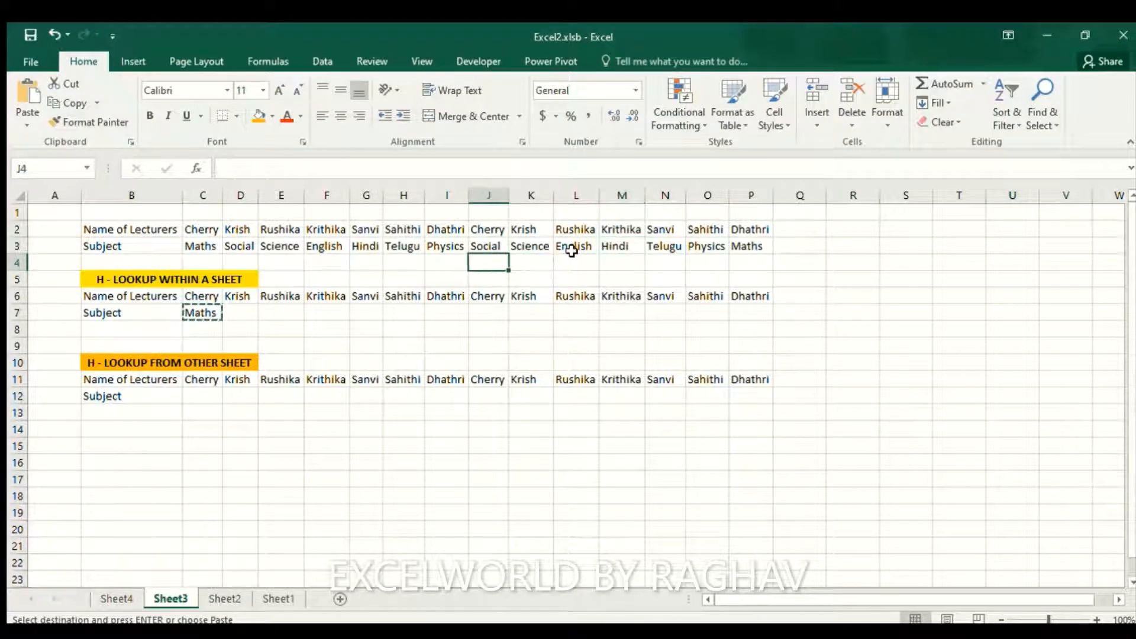
pyautogui.press('Down')
pyautogui.press('Down')
pyautogui.press('Down')
pyautogui.press('Down')
pyautogui.press('Left')
pyautogui.press('Left')
pyautogui.press('Left')
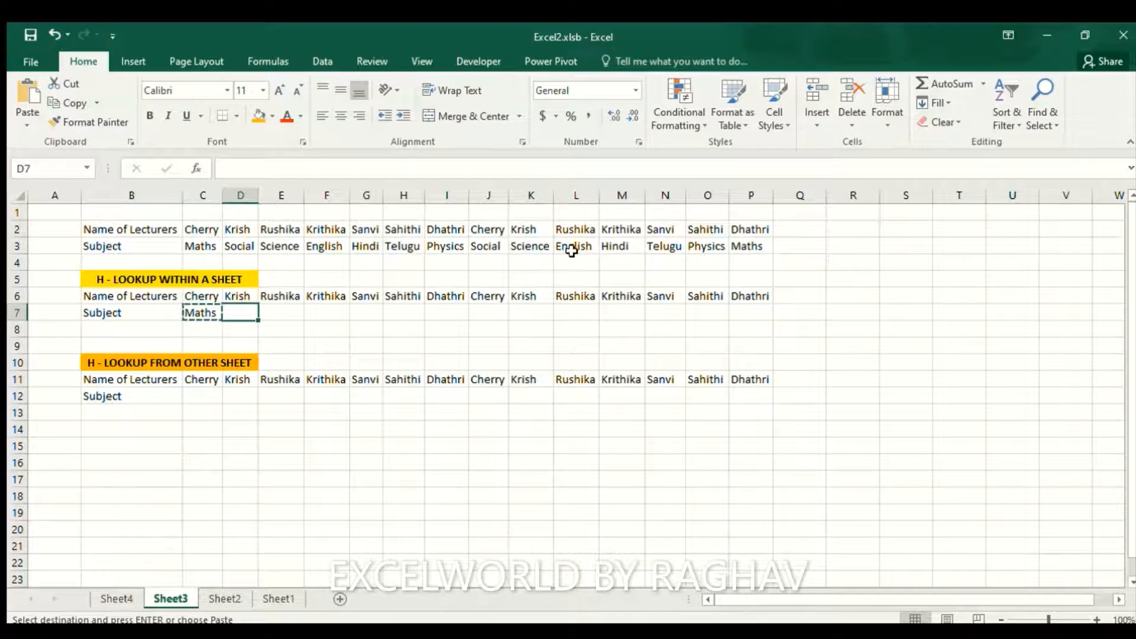
pyautogui.hotkey('shift', 'Right')
pyautogui.hotkey('shift', 'Right')
pyautogui.hotkey('shift', 'Right')
pyautogui.hotkey('shift', 'Right')
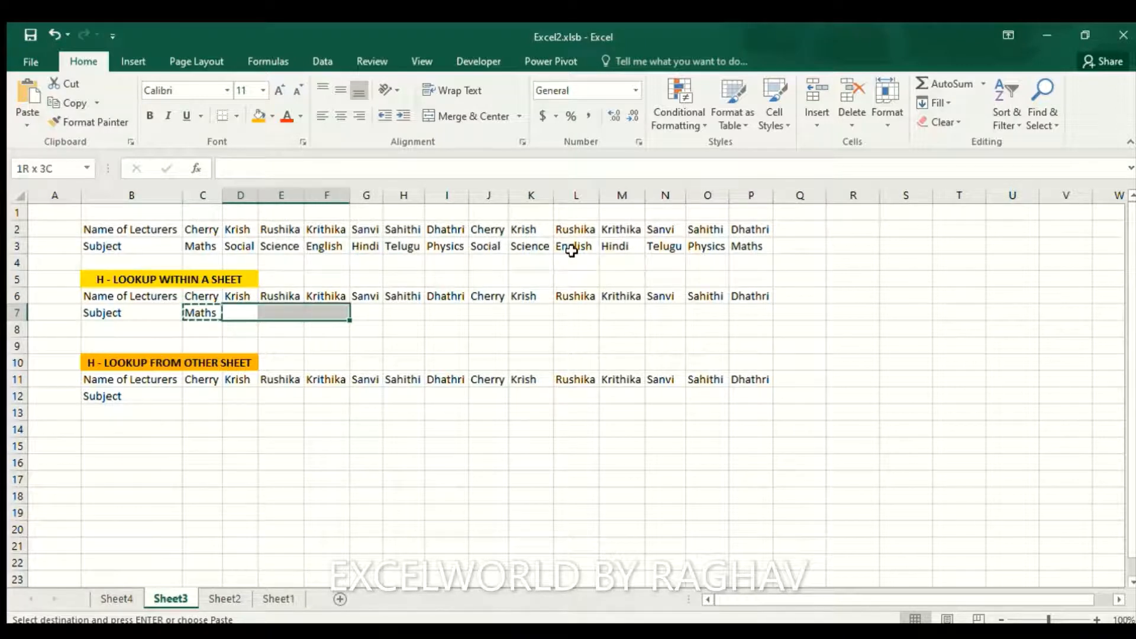
pyautogui.hotkey('shift', 'Right')
pyautogui.hotkey('shift', 'Right')
pyautogui.hotkey('shift', 'Right')
pyautogui.hotkey('shift', 'Right')
pyautogui.hotkey('shift', 'Right')
pyautogui.hotkey('shift', 'Right')
pyautogui.hotkey('shift', 'Right')
pyautogui.hotkey('shift', 'Right')
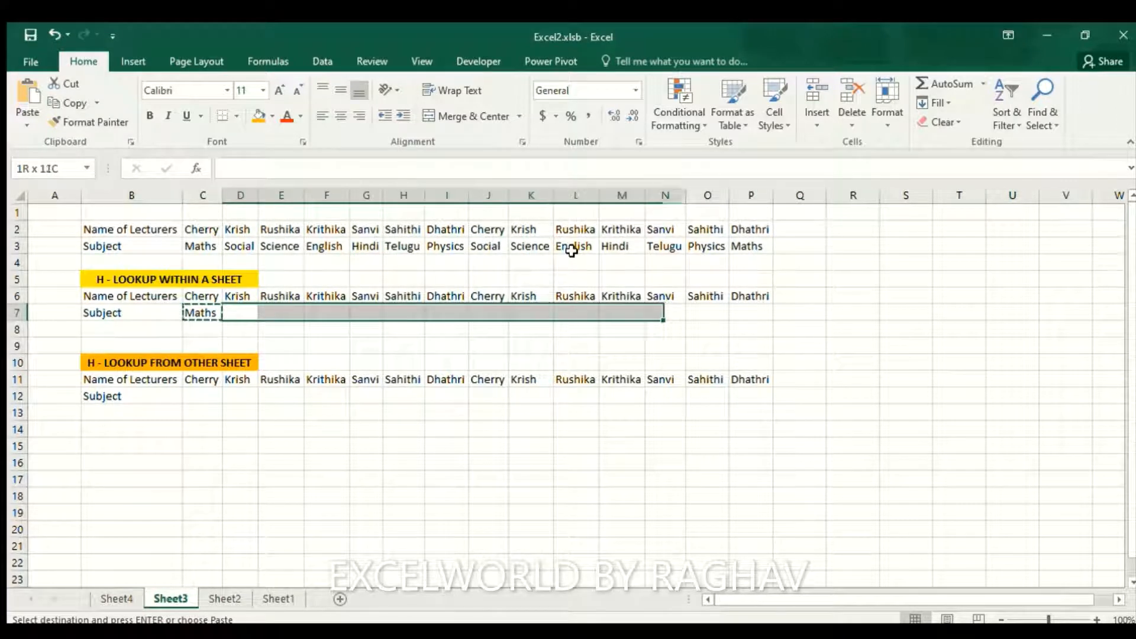
pyautogui.press('Return')
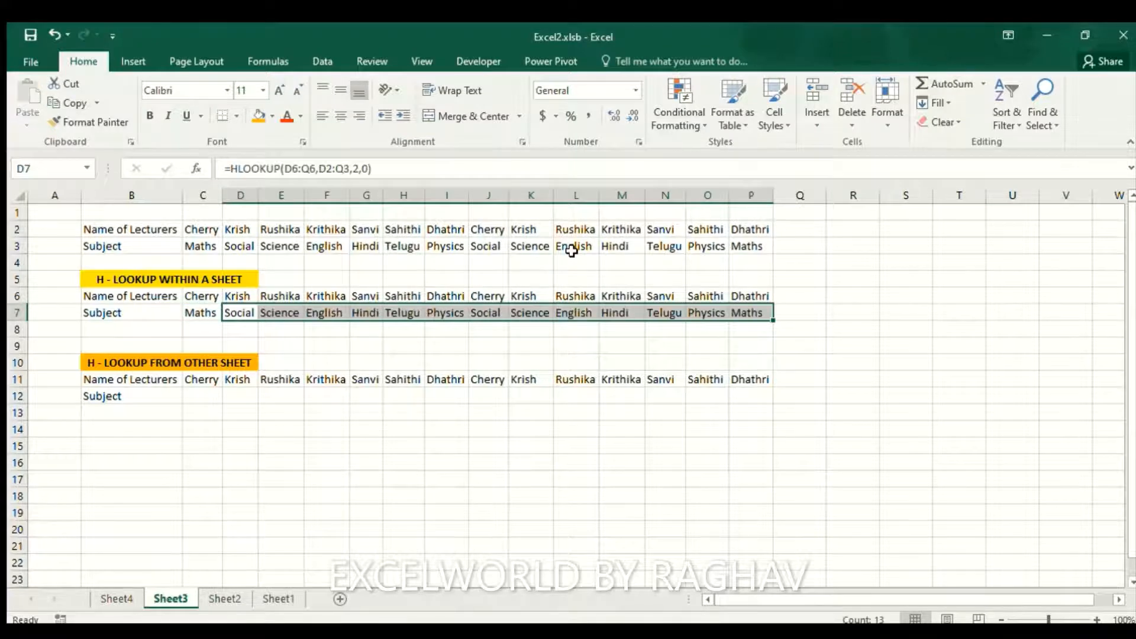
# Inspect the copied HLOOKUP formula in D7 and leave it unchanged
pyautogui.press('Right')
pyautogui.press('Left')
pyautogui.press('F2')
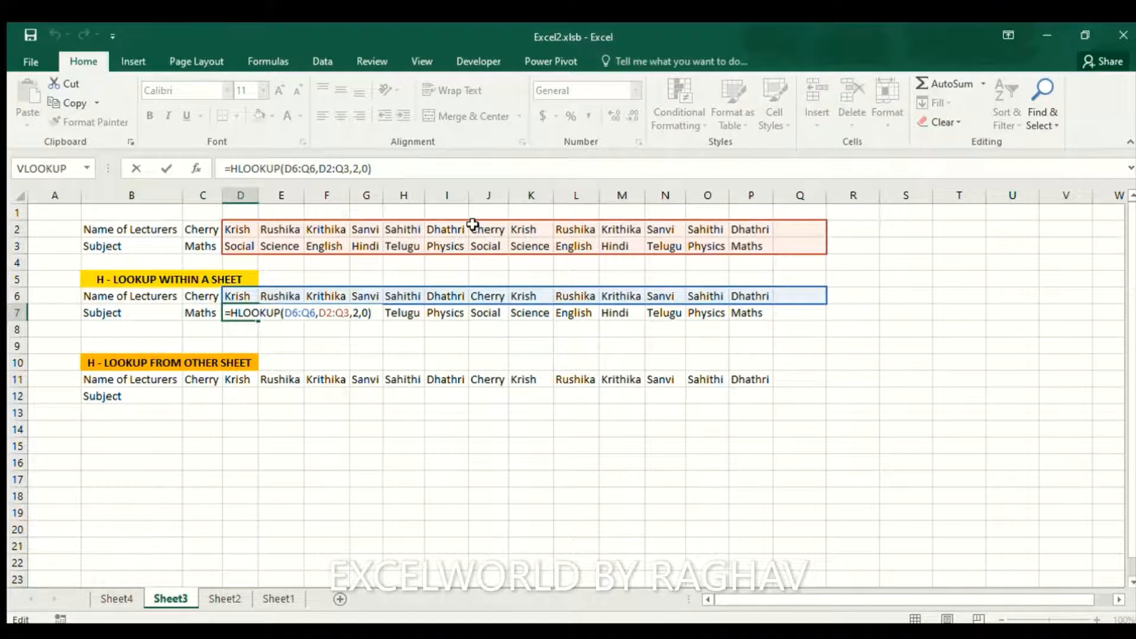
pyautogui.press('Return')
pyautogui.press('Up')
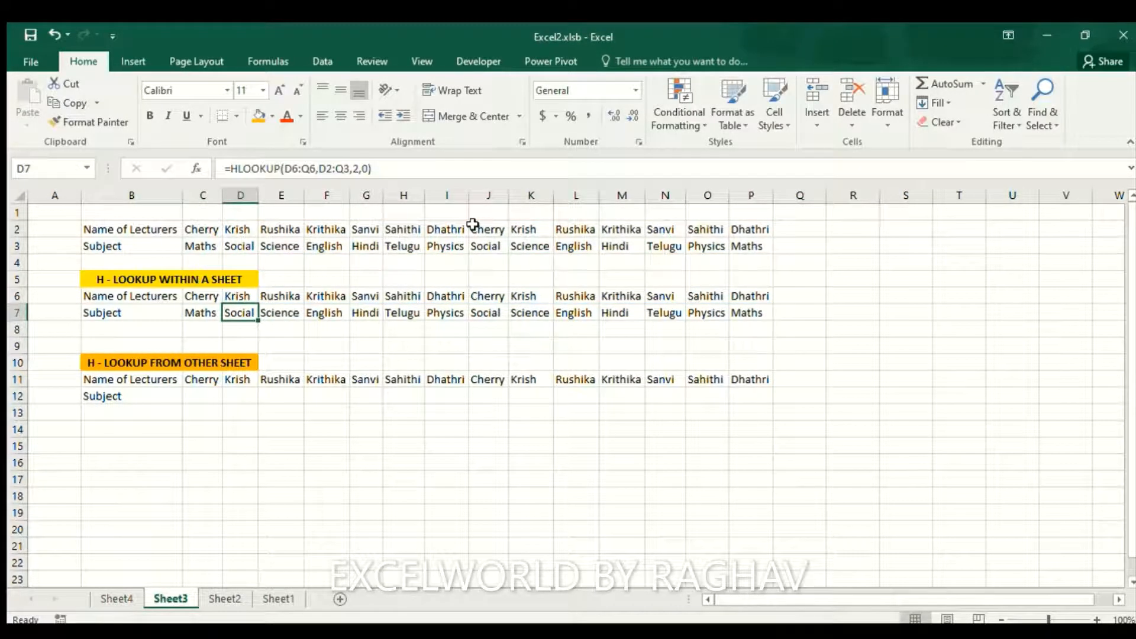
pyautogui.hotkey('shift', 'Down')
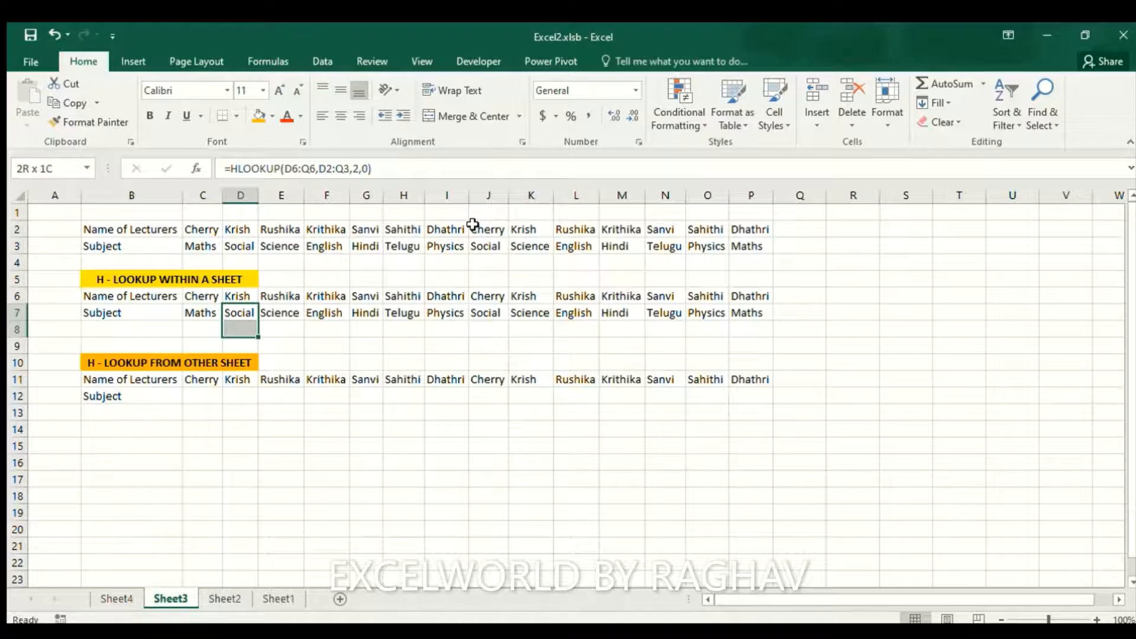
# Clear the pasted results from D7:P7
pyautogui.hotkey('shift', 'Up')
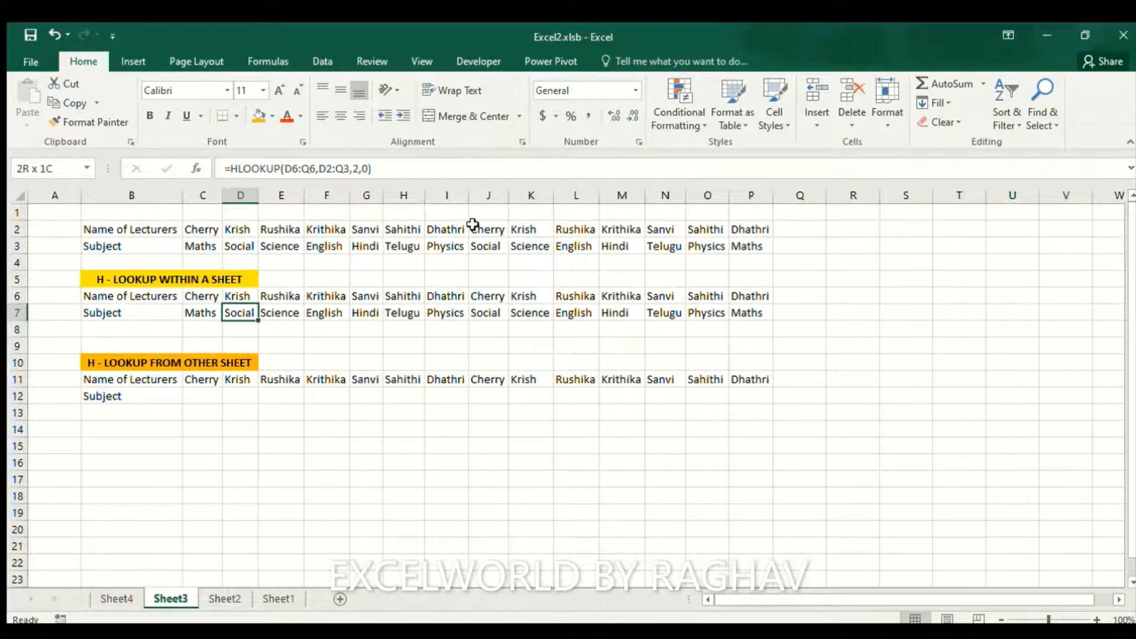
pyautogui.hotkey('shift', 'Right')
pyautogui.hotkey('shift', 'Right')
pyautogui.hotkey('shift', 'Right')
pyautogui.hotkey('shift', 'Right')
pyautogui.hotkey('shift', 'Right')
pyautogui.hotkey('shift', 'Right')
pyautogui.hotkey('shift', 'Right')
pyautogui.hotkey('shift', 'Right')
pyautogui.hotkey('shift', 'Right')
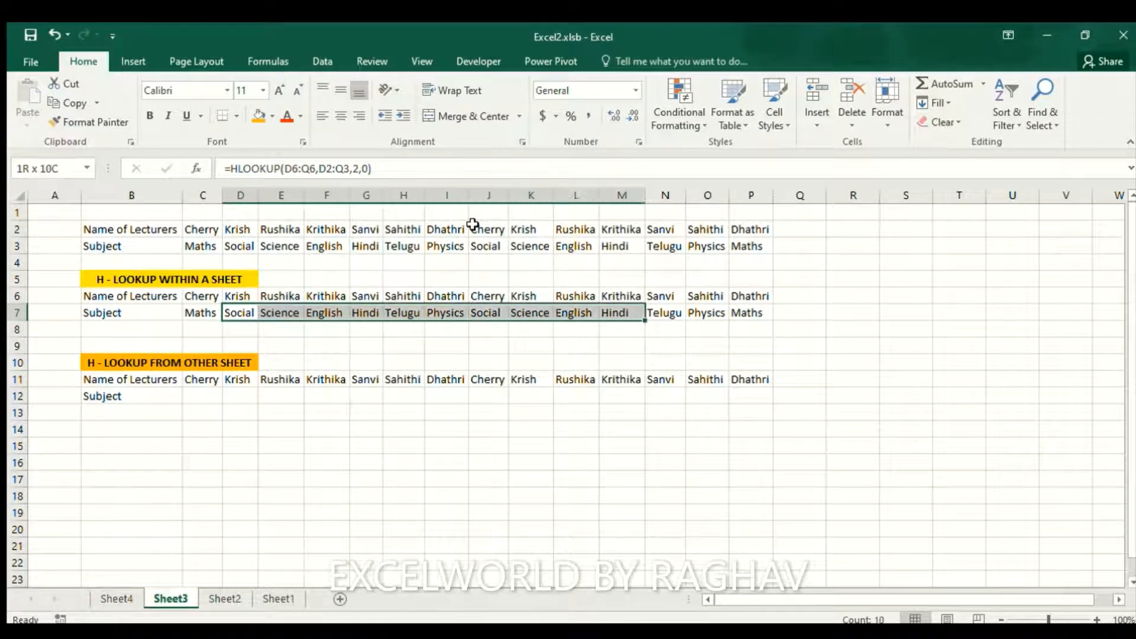
pyautogui.hotkey('shift', 'Right')
pyautogui.hotkey('shift', 'Right')
pyautogui.hotkey('shift', 'Right')
pyautogui.press('Delete')
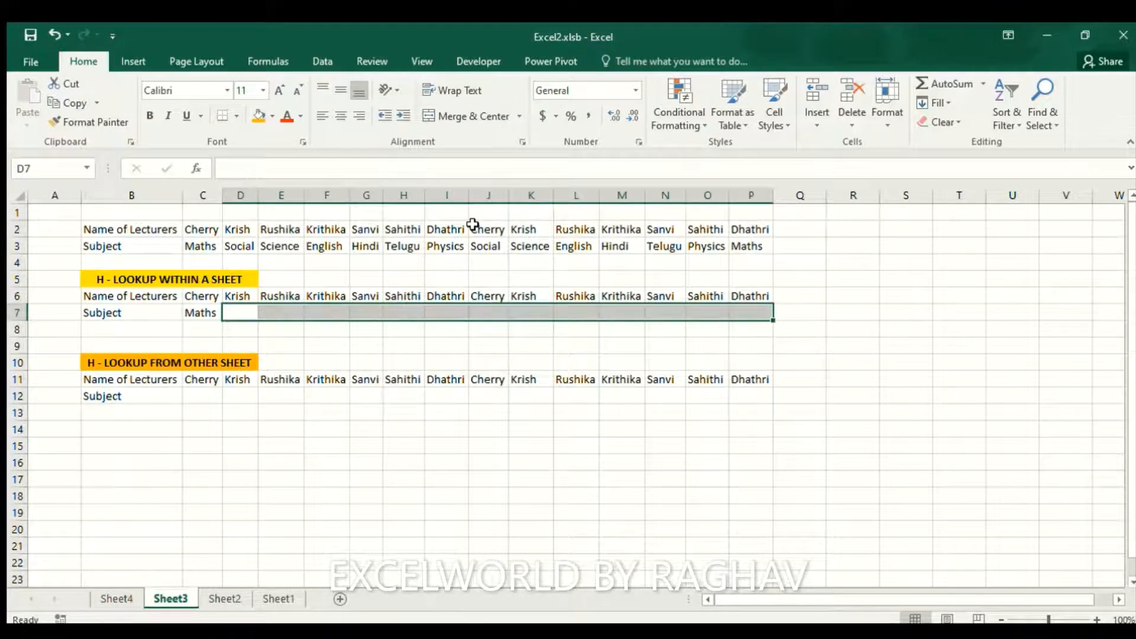
# Make C7's ranges absolute: $C$6:$P$6 and $C$2:$P$3, keeping Maths as result
pyautogui.press('Left')
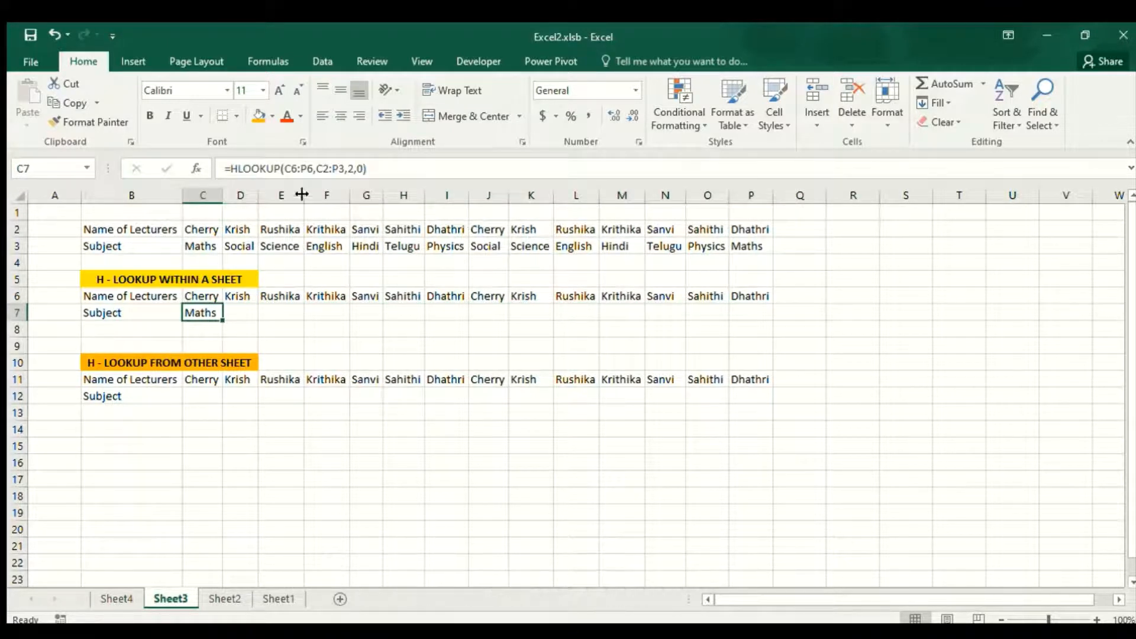
pyautogui.click(287, 169)
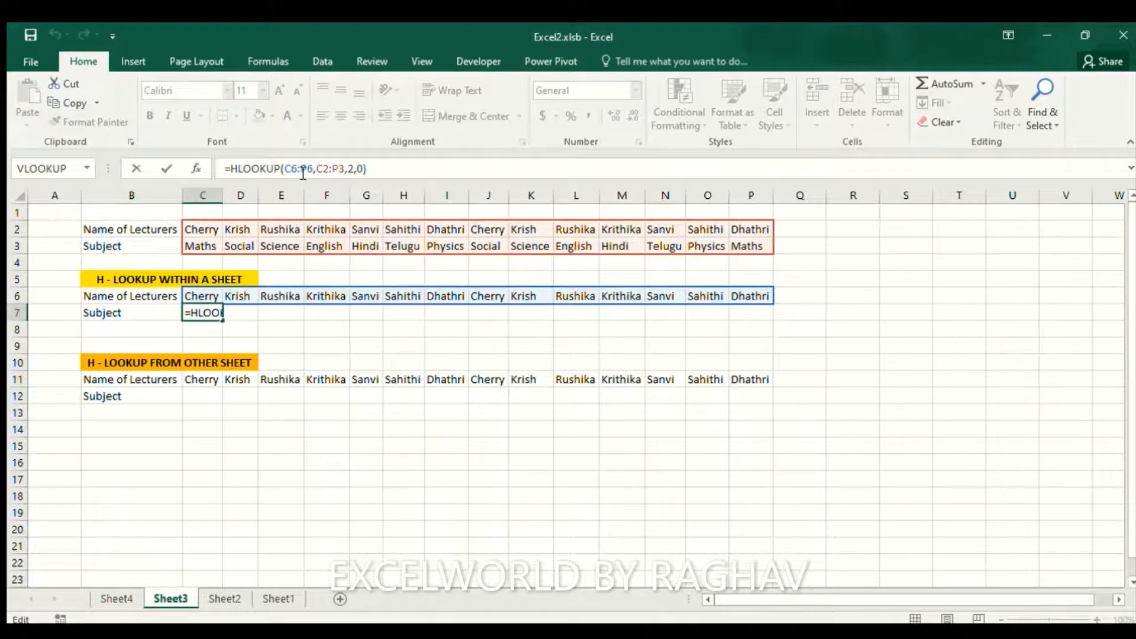
pyautogui.press('F4')
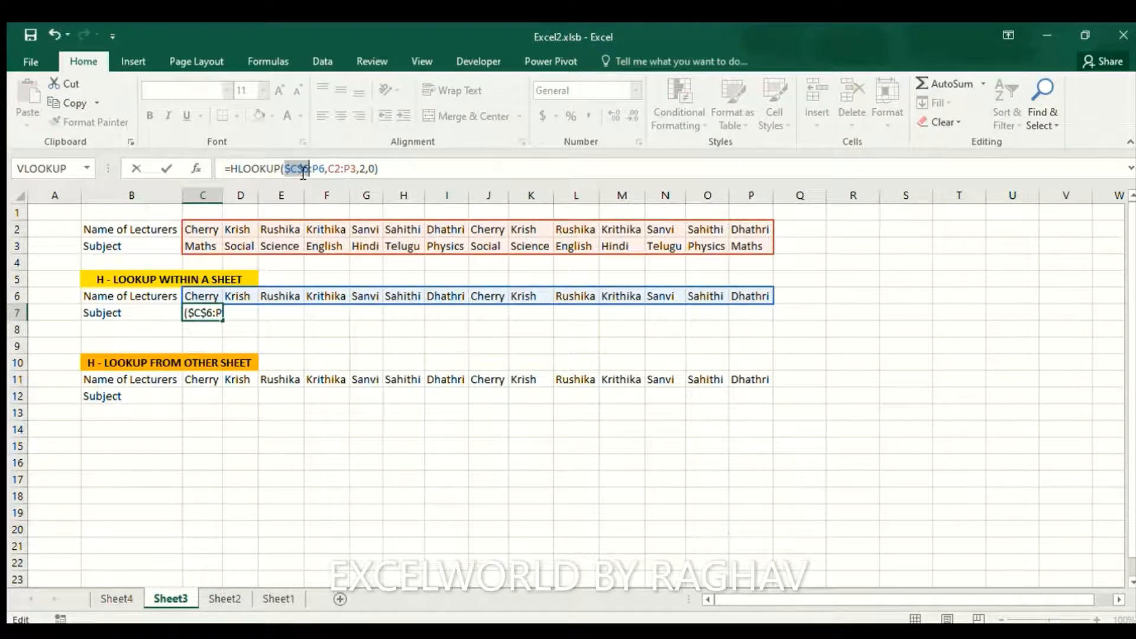
pyautogui.press('Right')
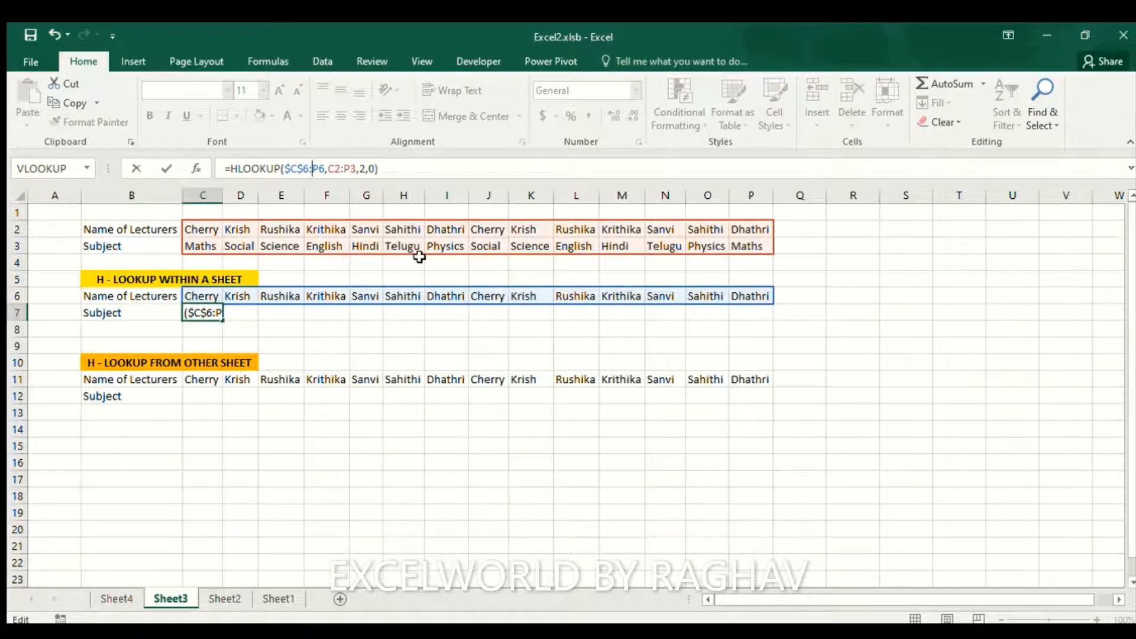
pyautogui.press('F4')
pyautogui.press('Right')
pyautogui.press('Right')
pyautogui.press('Right')
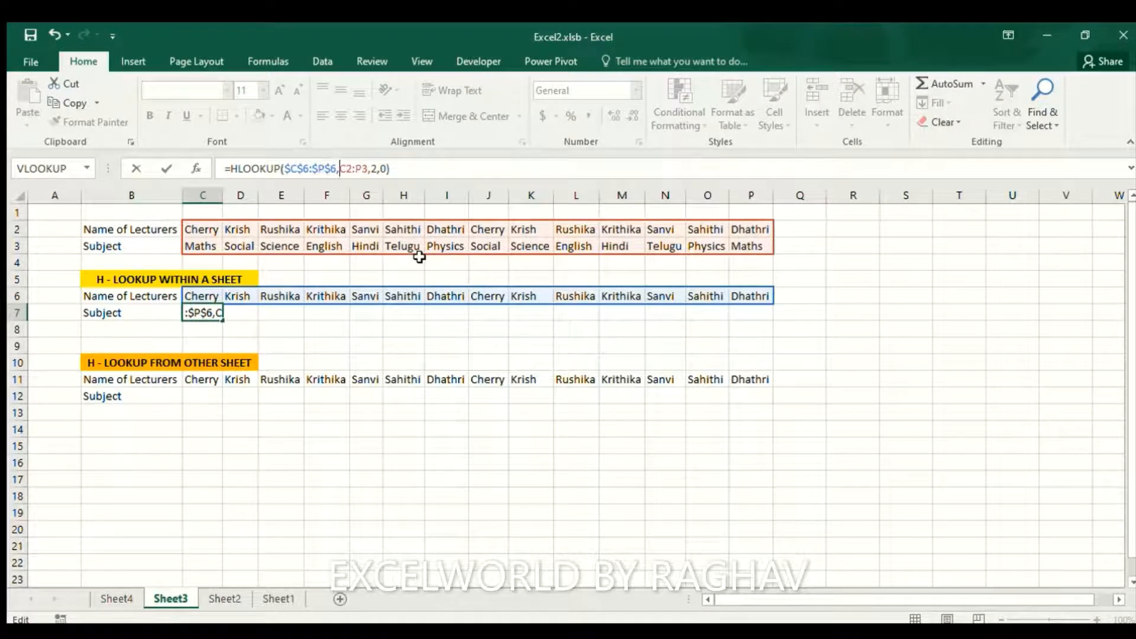
pyautogui.press('F4')
pyautogui.press('Right')
pyautogui.press('Right')
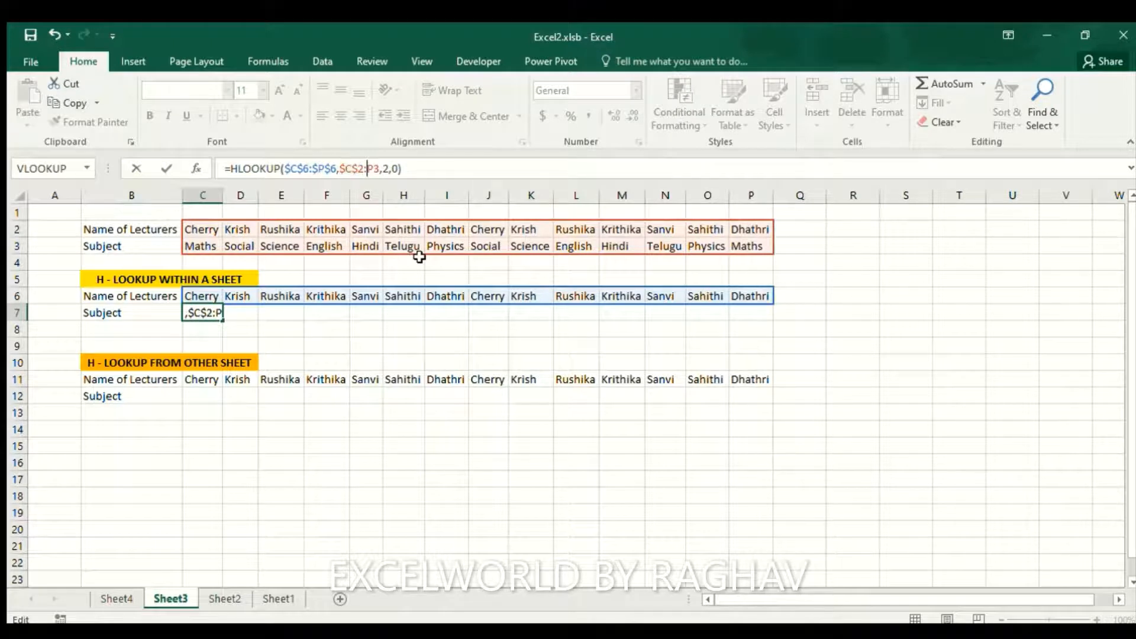
pyautogui.press('F4')
pyautogui.press('Return')
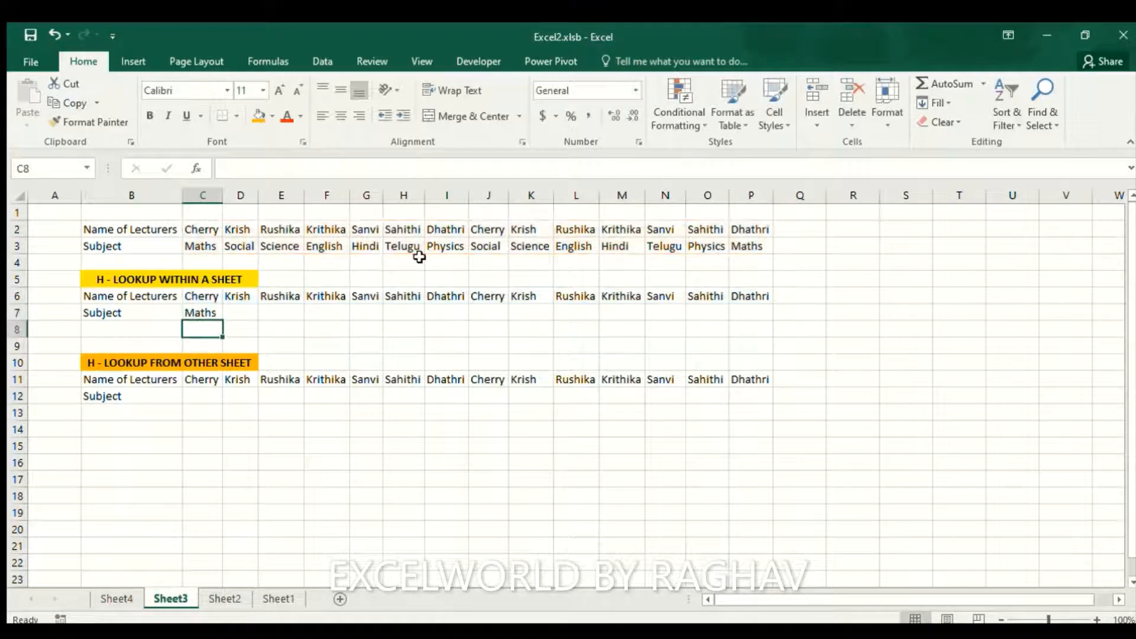
# Copy C7's absolute HLOOKUP and confirm the names run from D6 to P6
pyautogui.press('Up')
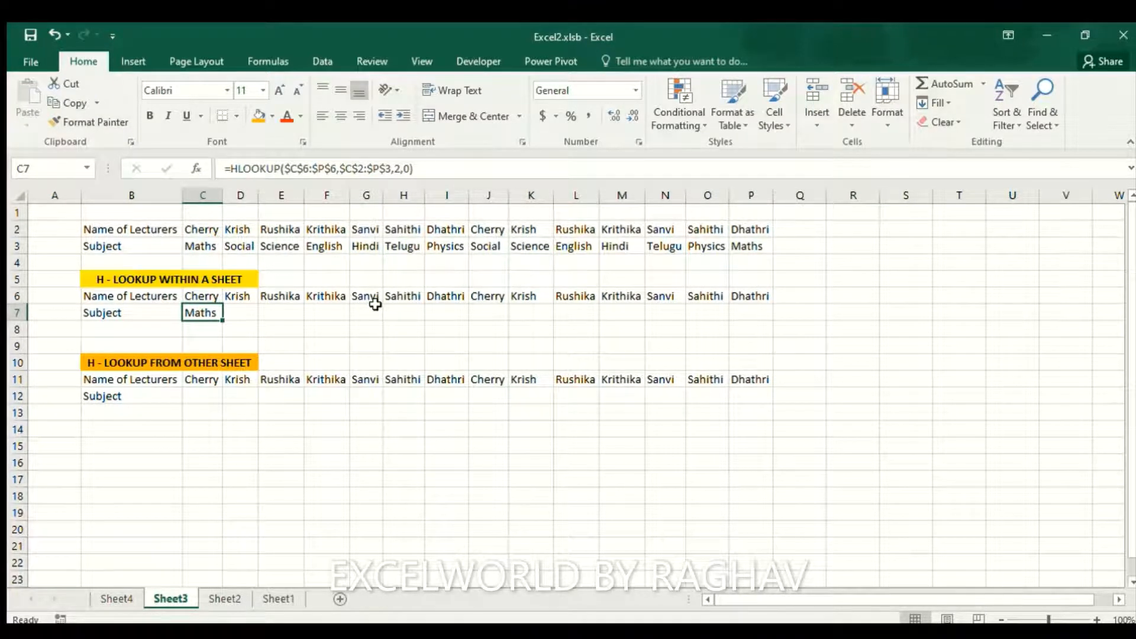
pyautogui.hotkey('ctrl', 'c')
pyautogui.press('Up')
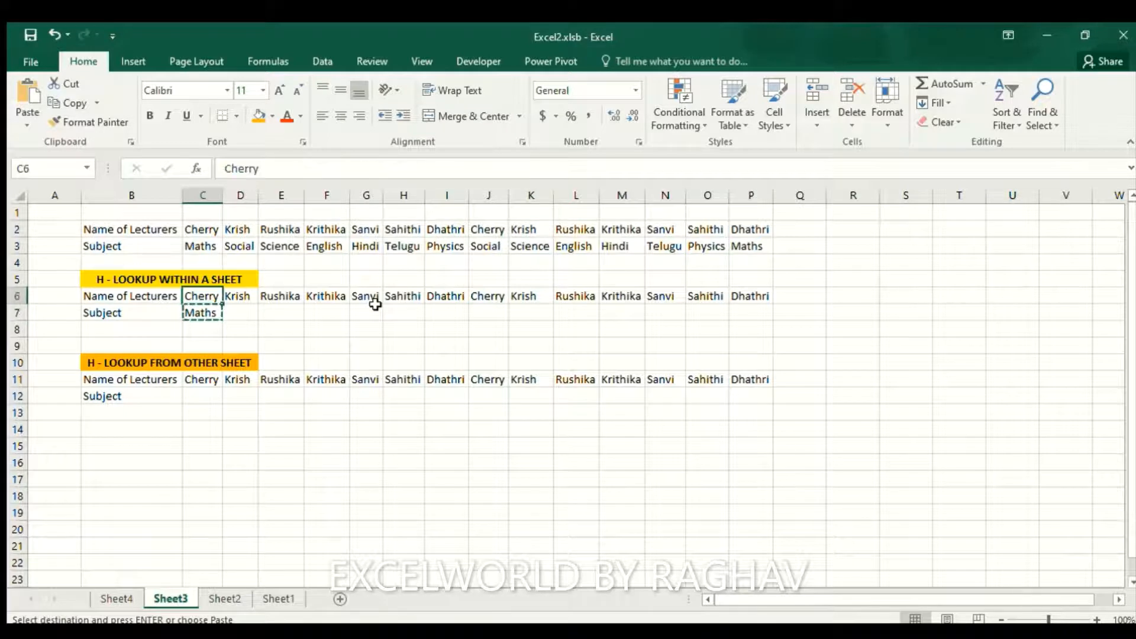
pyautogui.press('Right')
pyautogui.hotkey('shift', 'Right')
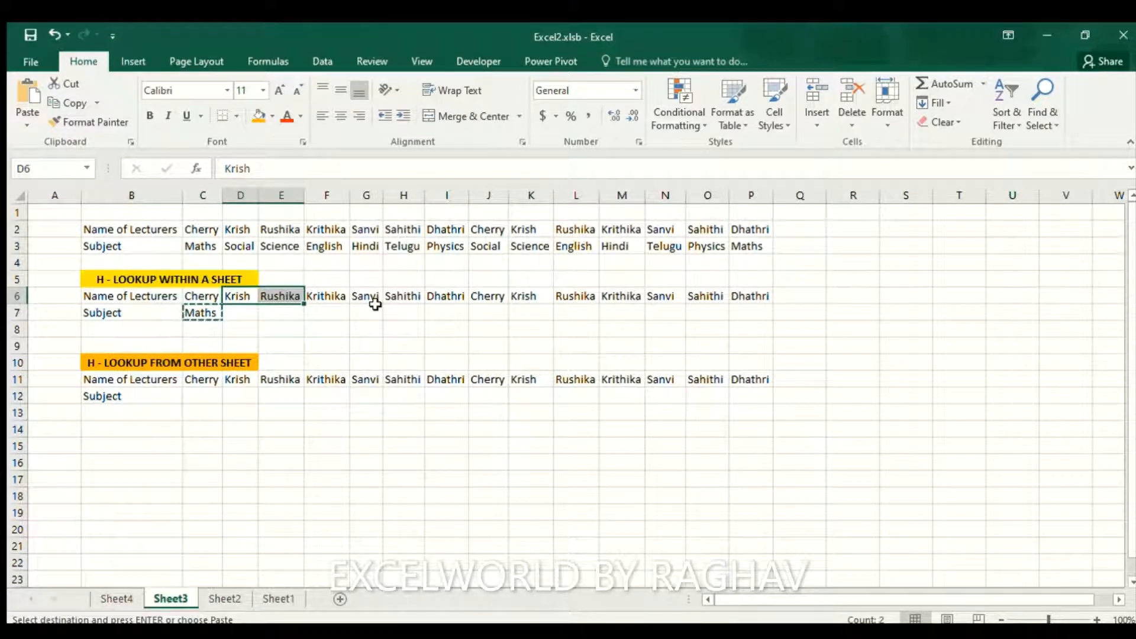
pyautogui.hotkey('ctrl', 'shift', 'Right')
pyautogui.press('Down')
pyautogui.press('Up')
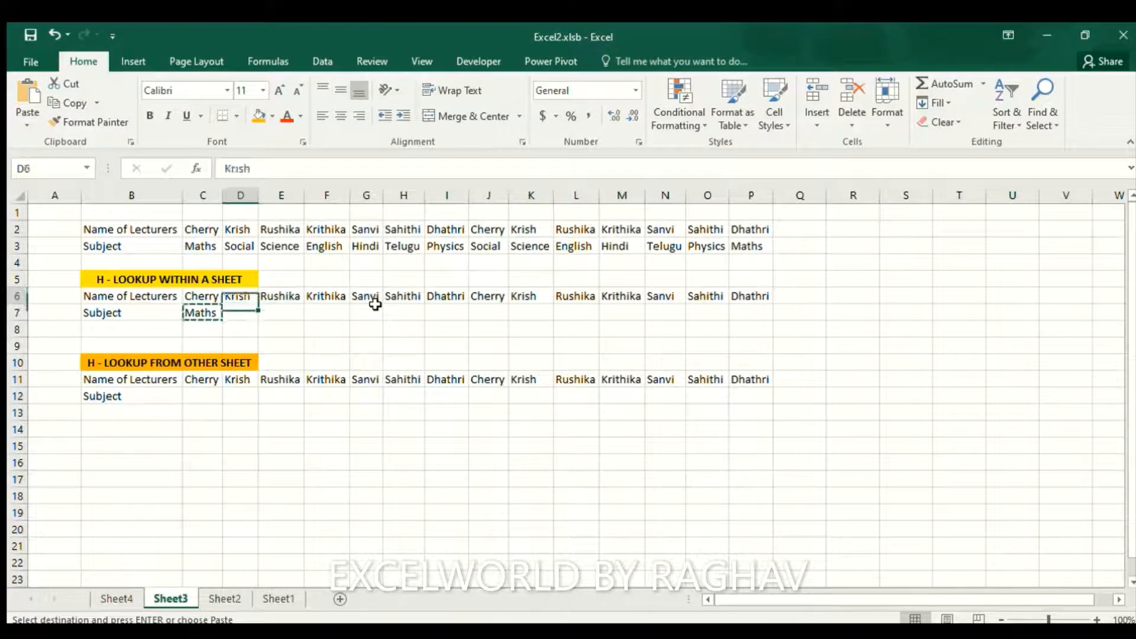
pyautogui.press('Right')
pyautogui.hotkey('ctrl', 'Right')
pyautogui.press('Down')
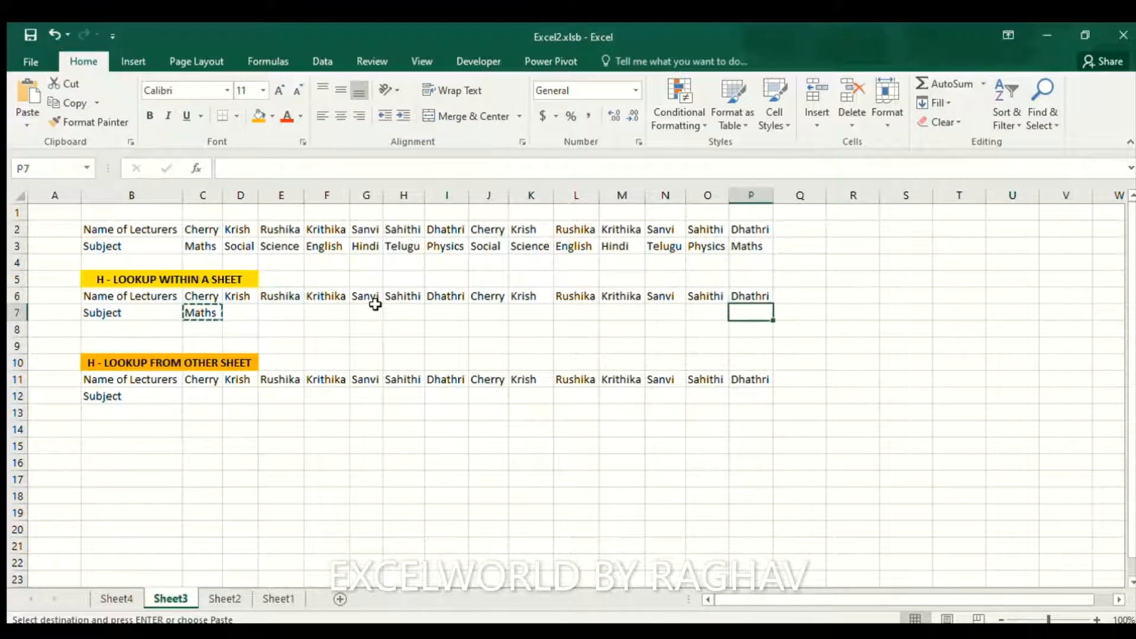
# Paste the formula into D7:P7, filling subjects through Physics in P7
pyautogui.hotkey('ctrl', 'shift', 'Left')
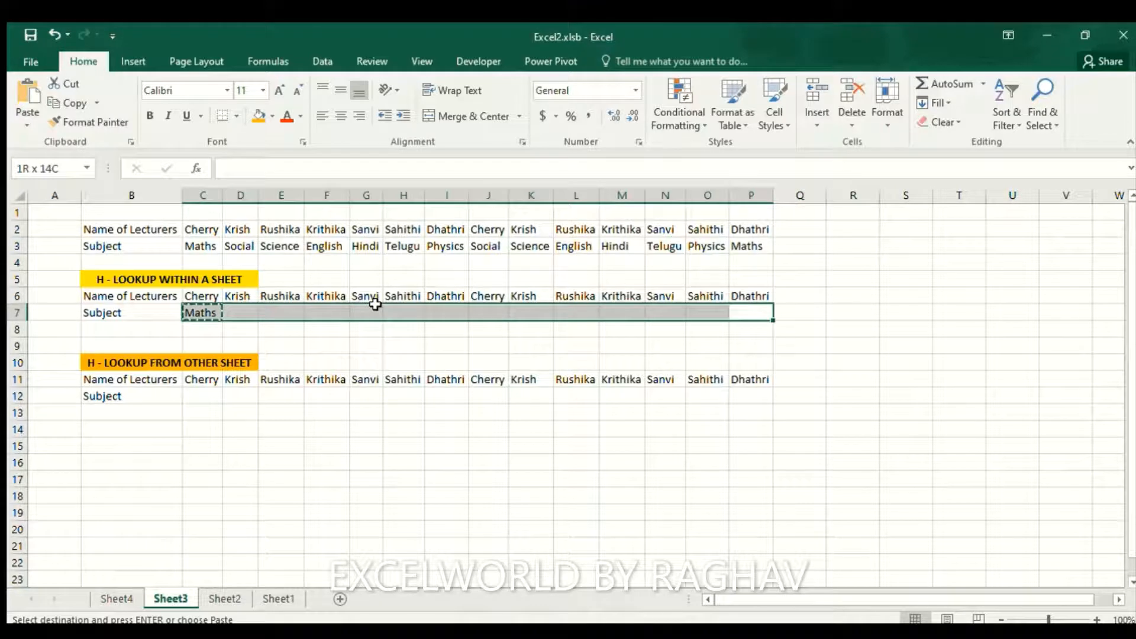
pyautogui.hotkey('shift', 'Right')
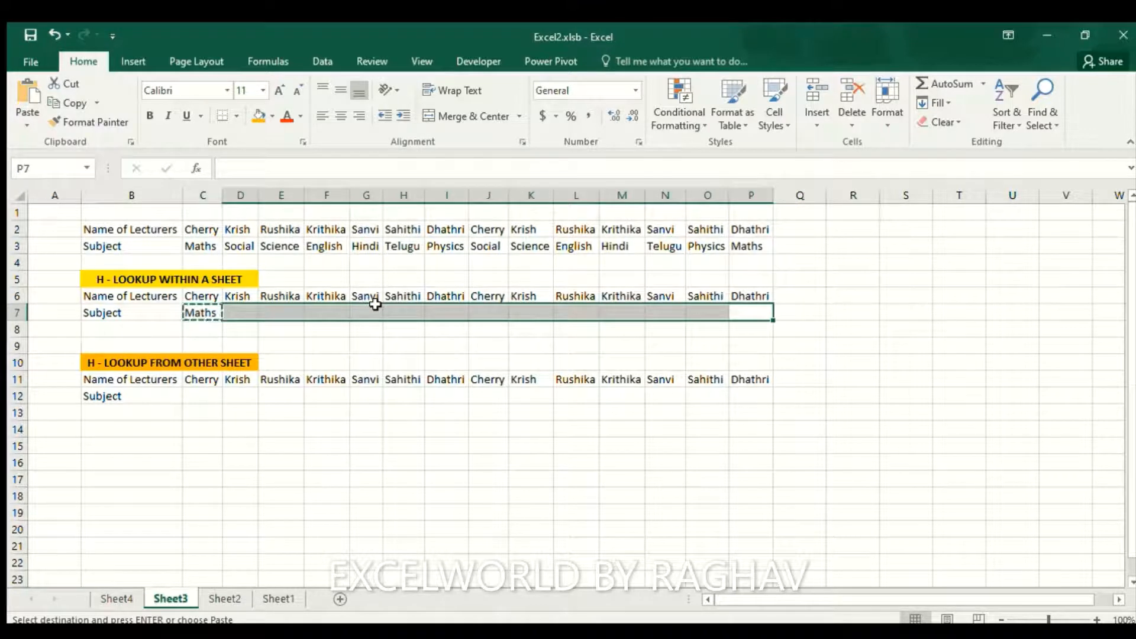
pyautogui.press('Return')
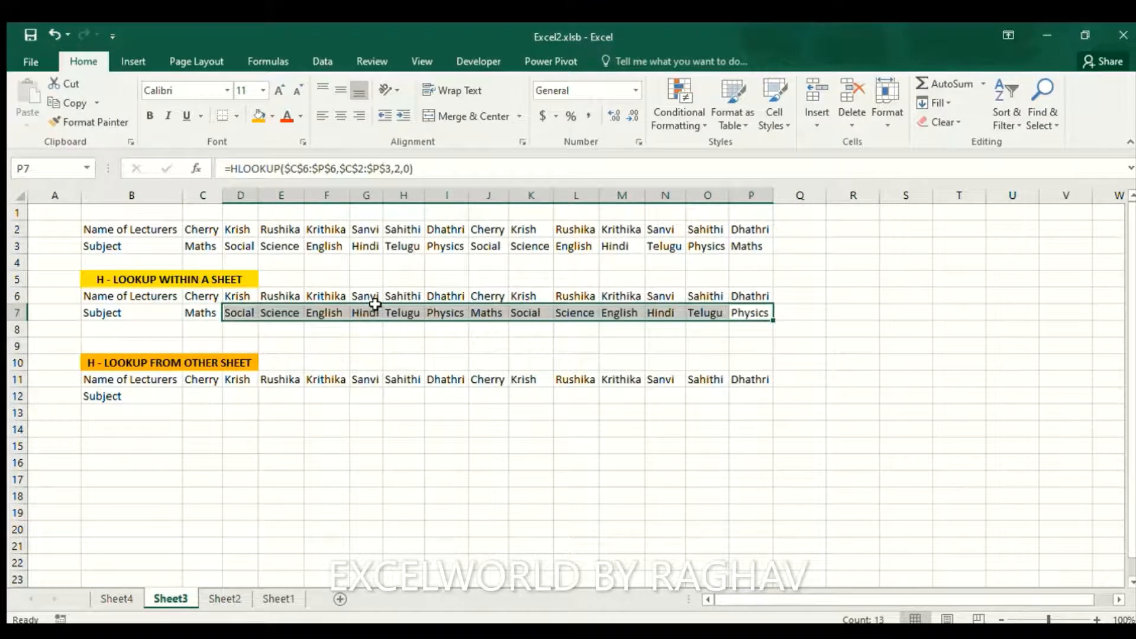
pyautogui.press('Left')
pyautogui.press('Left')
pyautogui.press('Right')
pyautogui.press('Right')
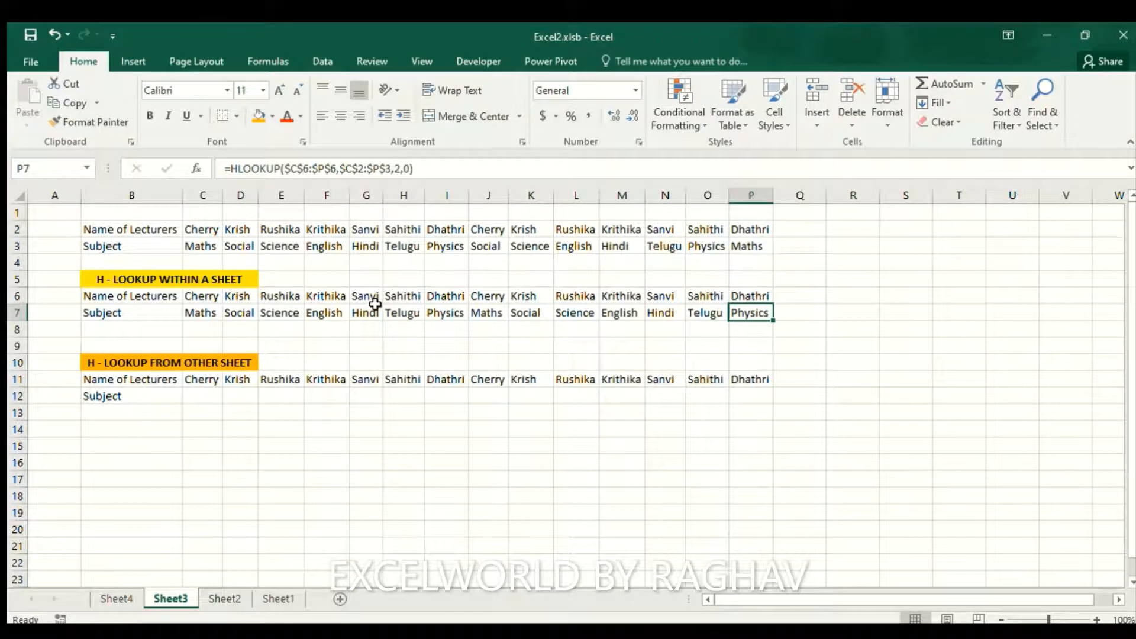
pyautogui.press('F2')
pyautogui.press('Return')
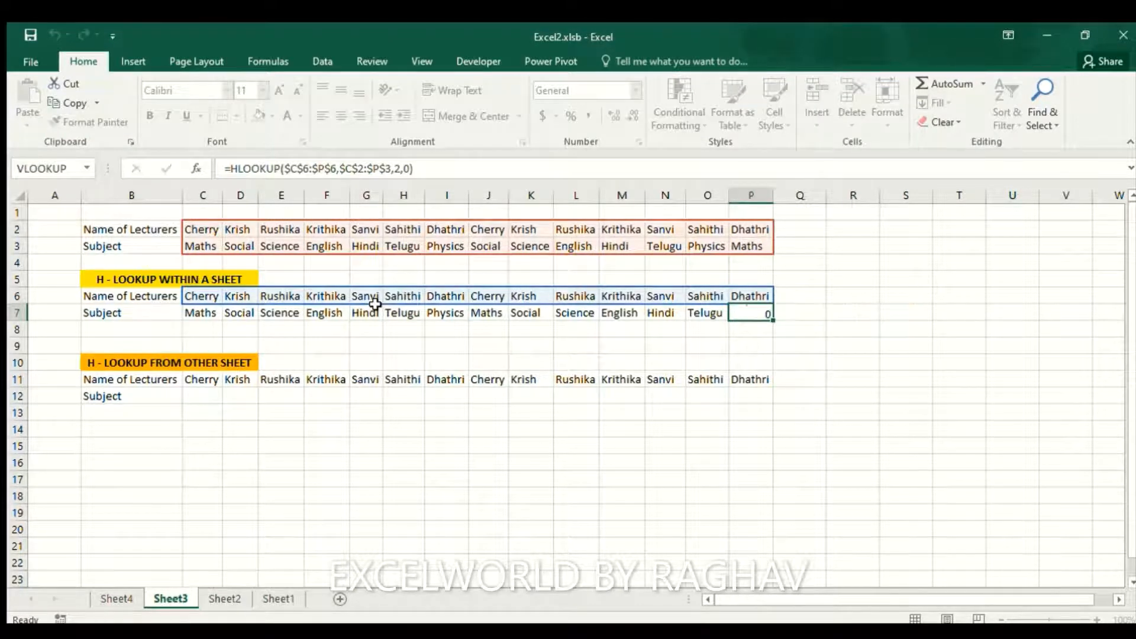
pyautogui.press('Up')
pyautogui.press('Left')
pyautogui.press('F2')
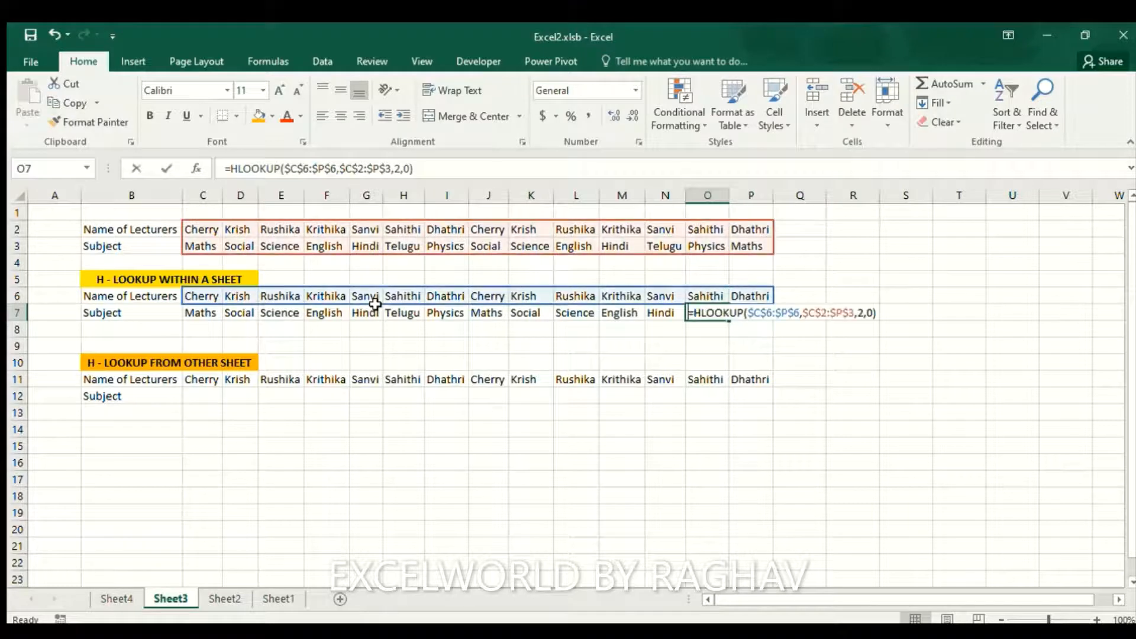
pyautogui.press('Return')
pyautogui.press('Up')
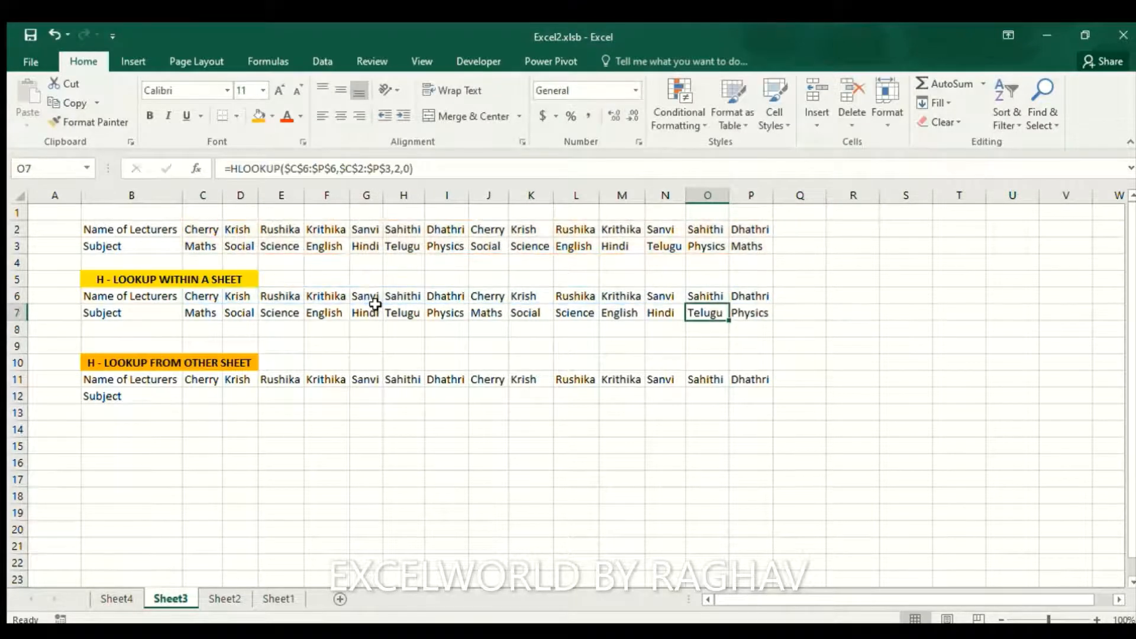
pyautogui.press('Left')
pyautogui.press('Left')
pyautogui.press('Left')
pyautogui.press('Left')
pyautogui.press('Left')
pyautogui.press('Left')
pyautogui.press('Left')
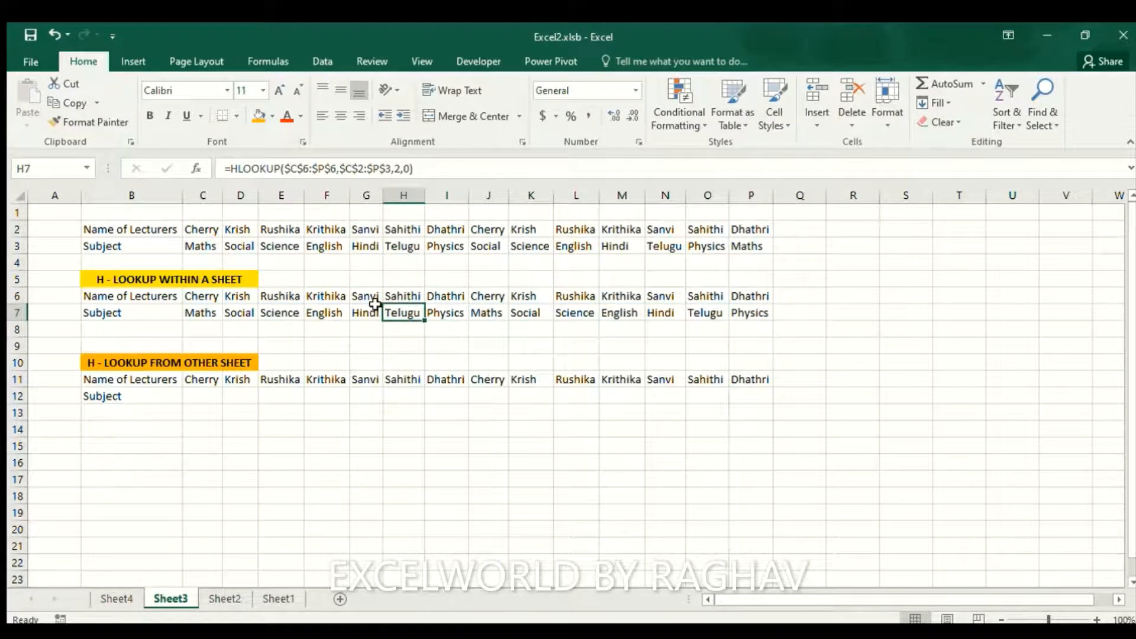
pyautogui.click(204, 228)
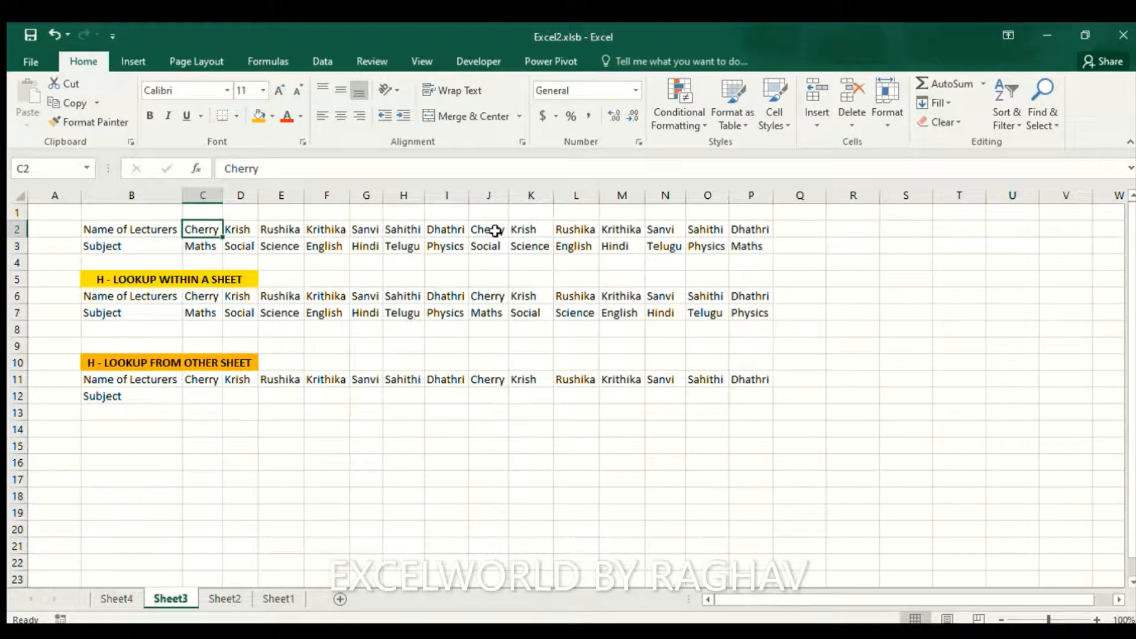
pyautogui.click(199, 246)
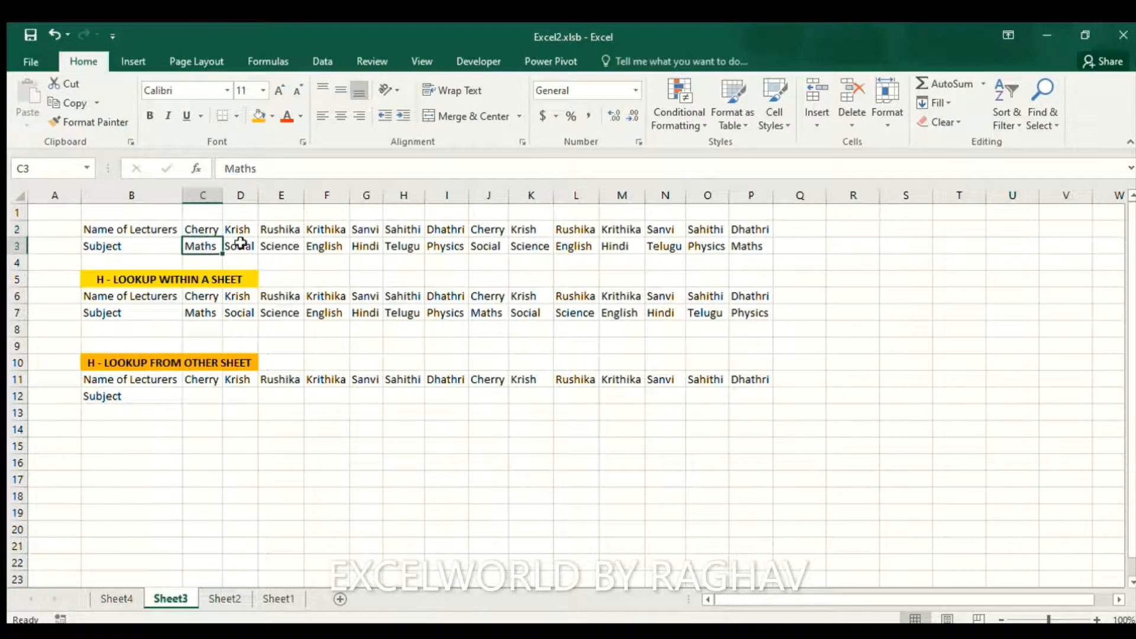
pyautogui.click(482, 247)
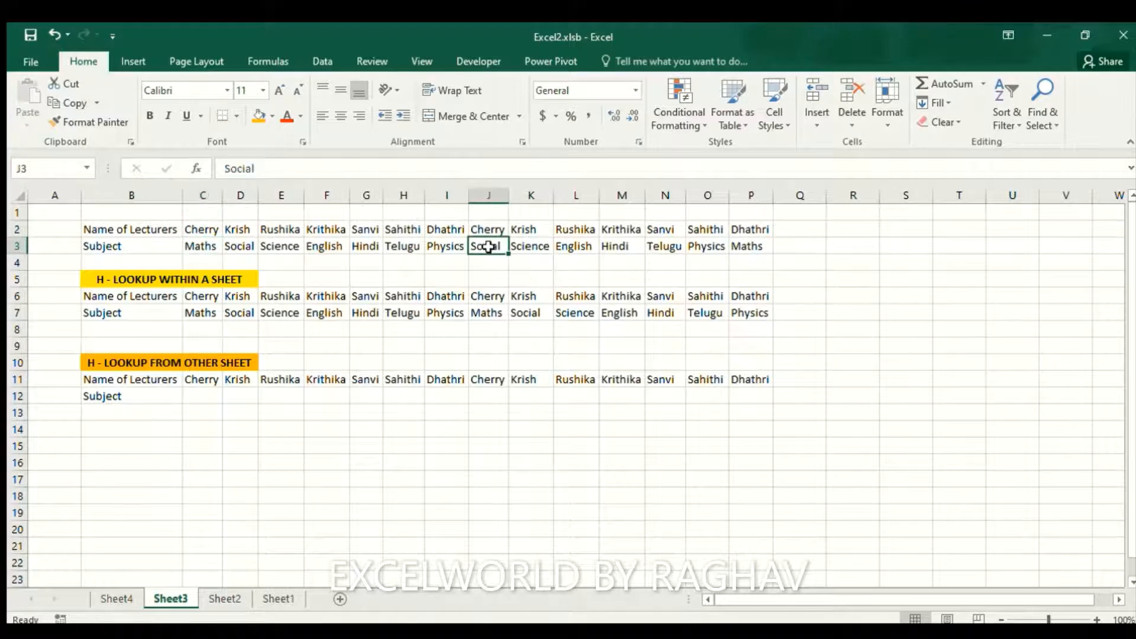
pyautogui.click(209, 299)
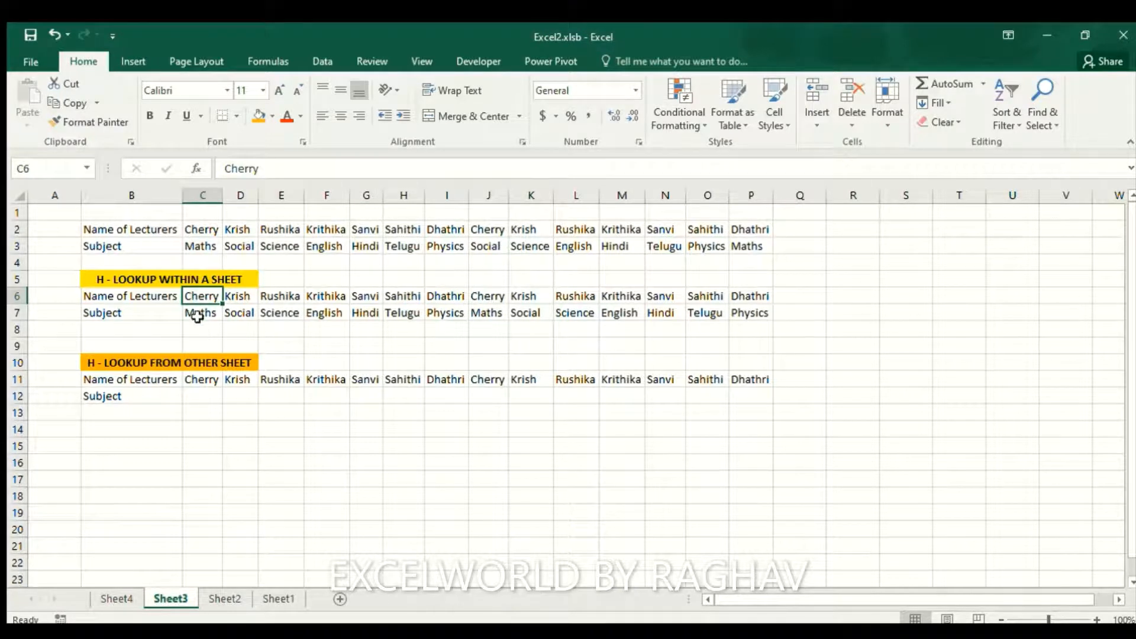
pyautogui.click(202, 247)
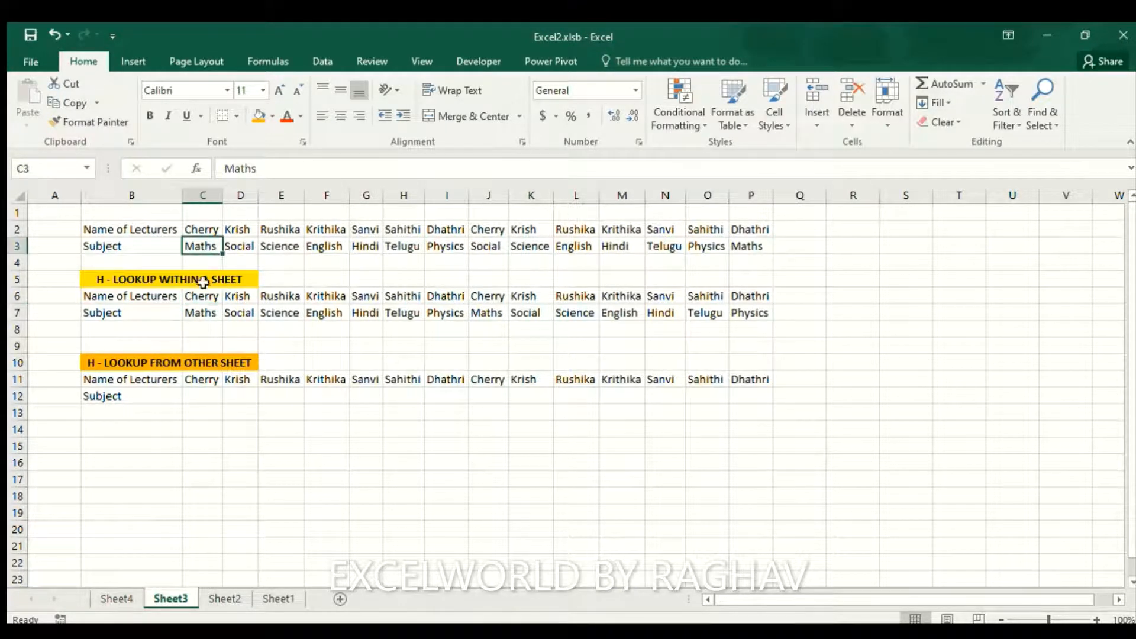
pyautogui.click(202, 298)
pyautogui.click(197, 311)
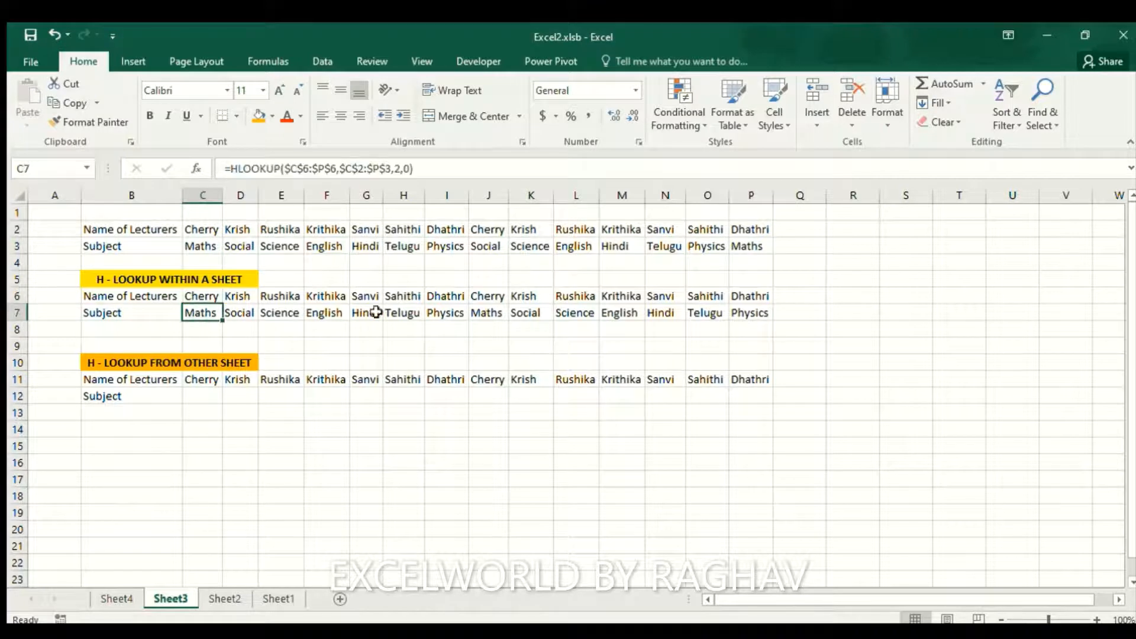
pyautogui.click(491, 294)
pyautogui.click(486, 312)
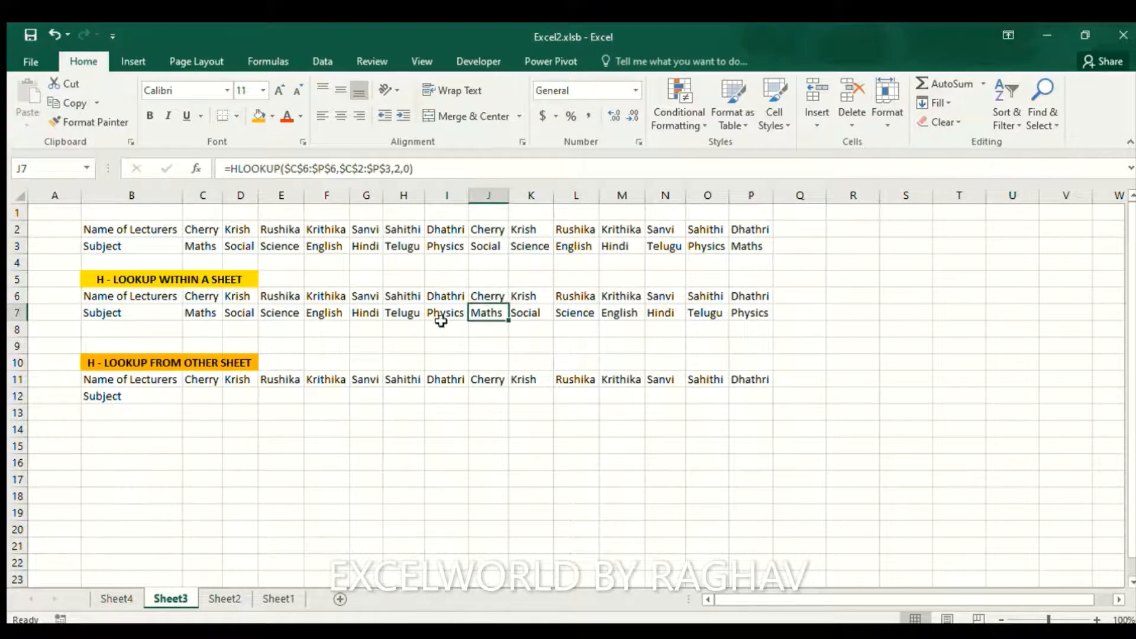
pyautogui.click(244, 231)
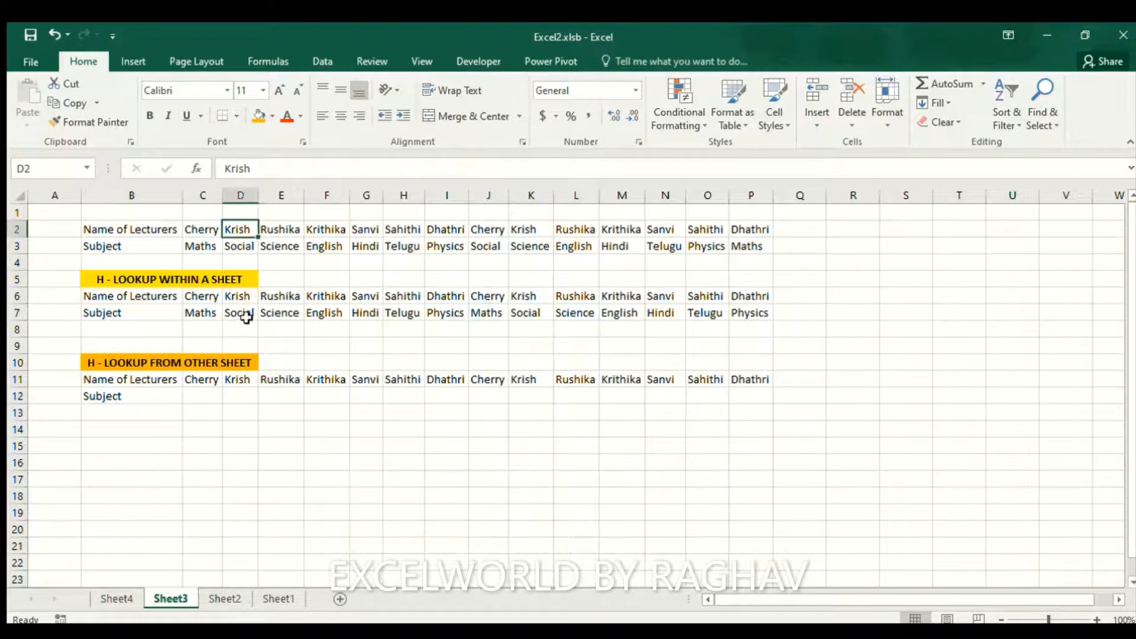
pyautogui.click(242, 247)
pyautogui.click(237, 296)
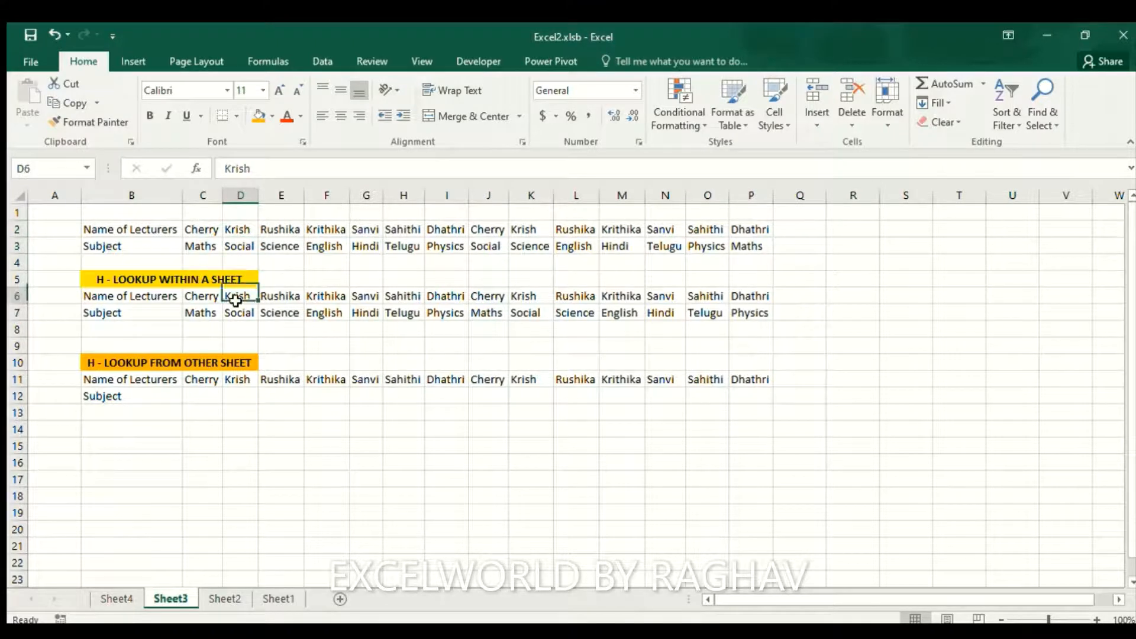
pyautogui.click(529, 247)
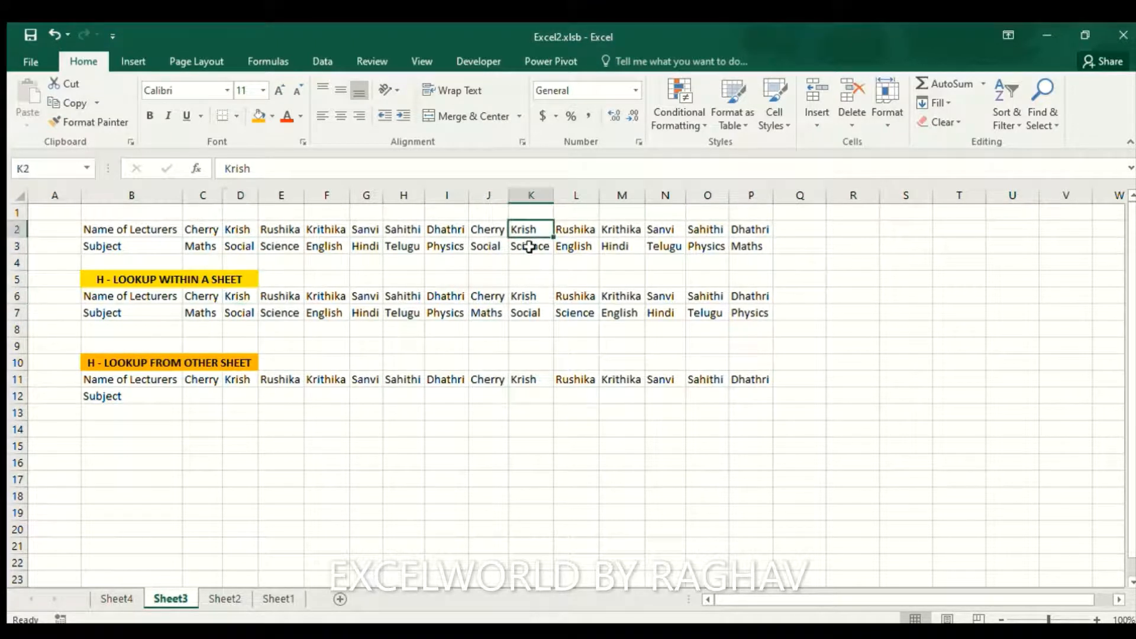
pyautogui.click(530, 310)
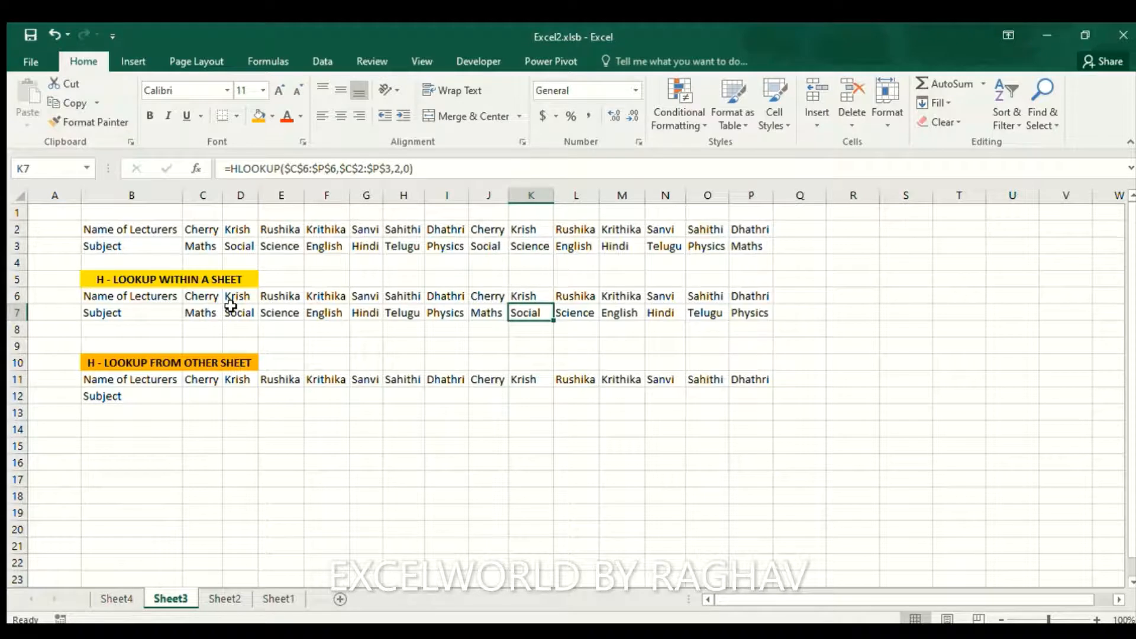
pyautogui.click(201, 396)
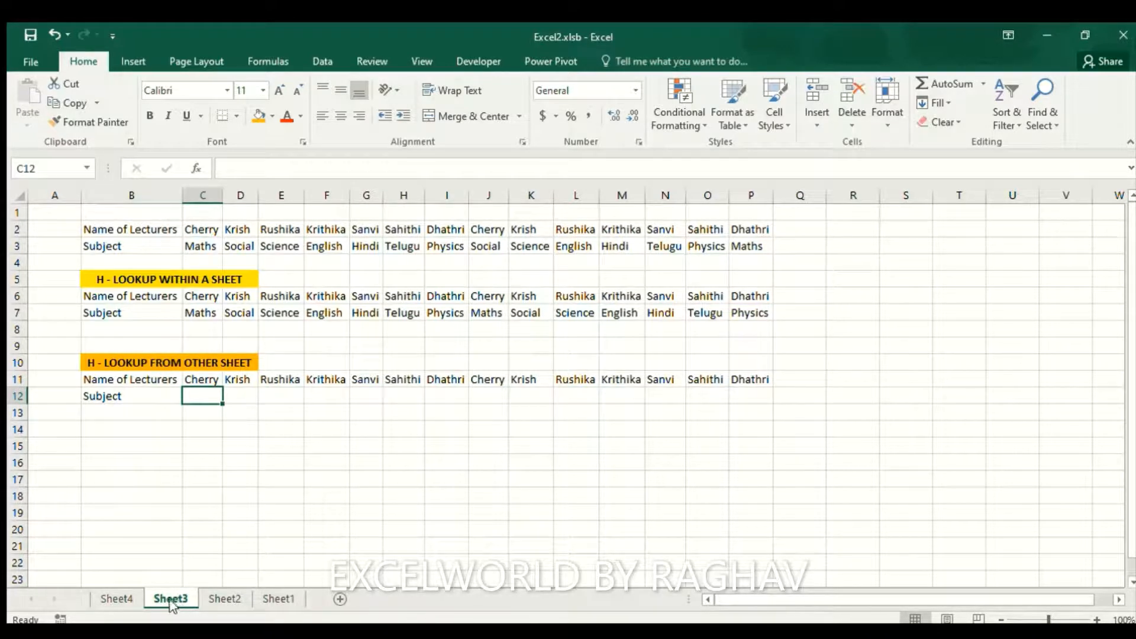
pyautogui.click(104, 600)
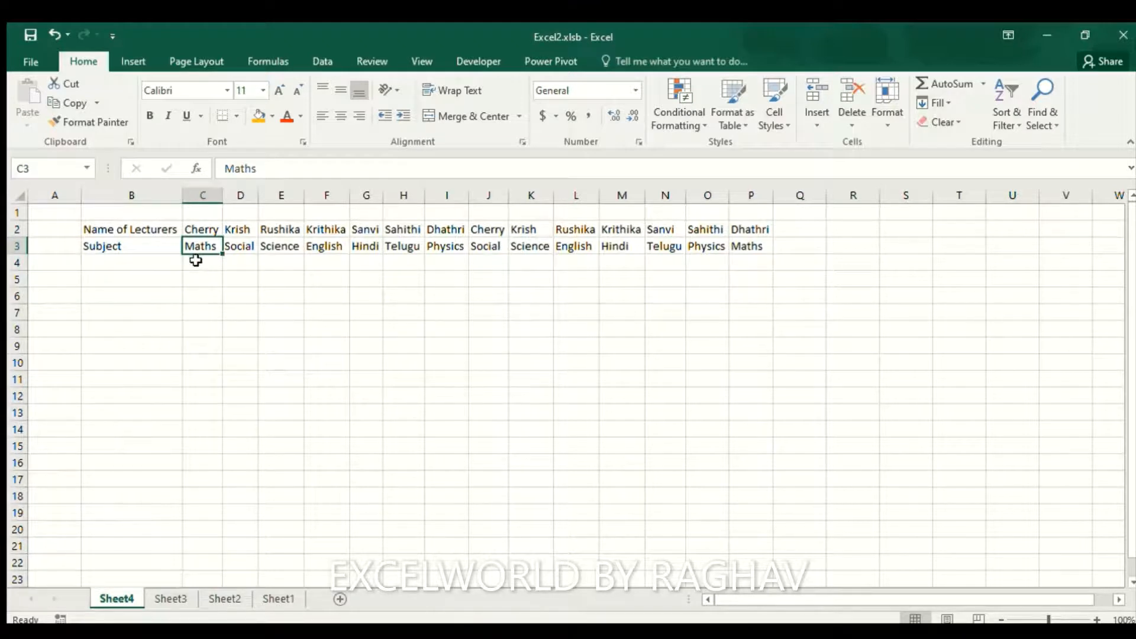
pyautogui.click(173, 599)
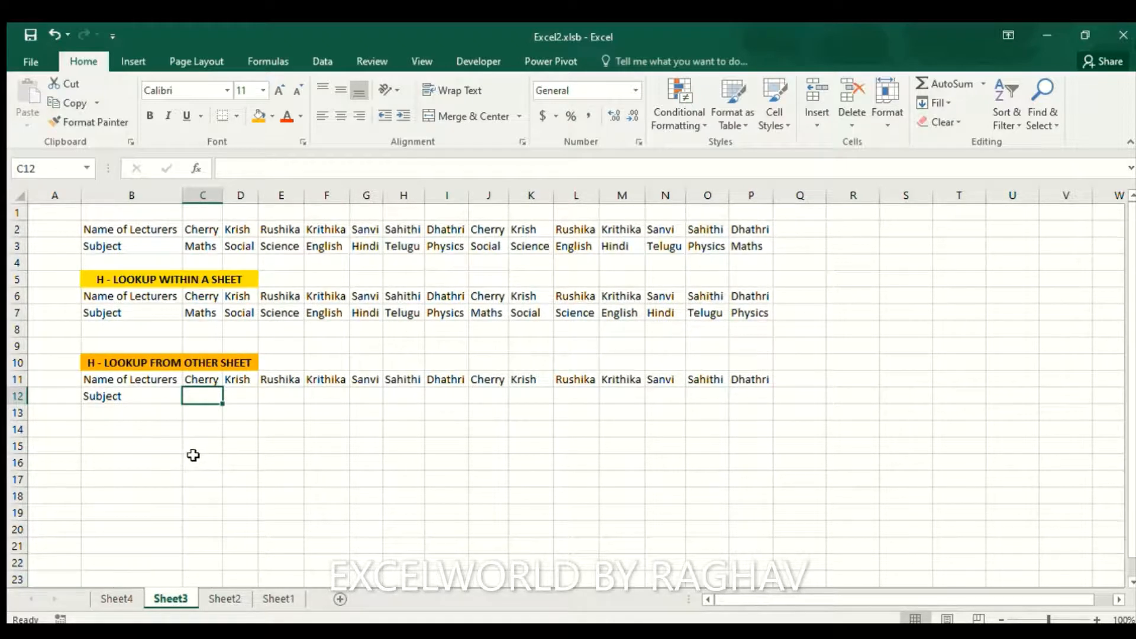
# Start =HLOOKUP( in C12 with the lookup range C11:P11 and a comma
pyautogui.write('=')
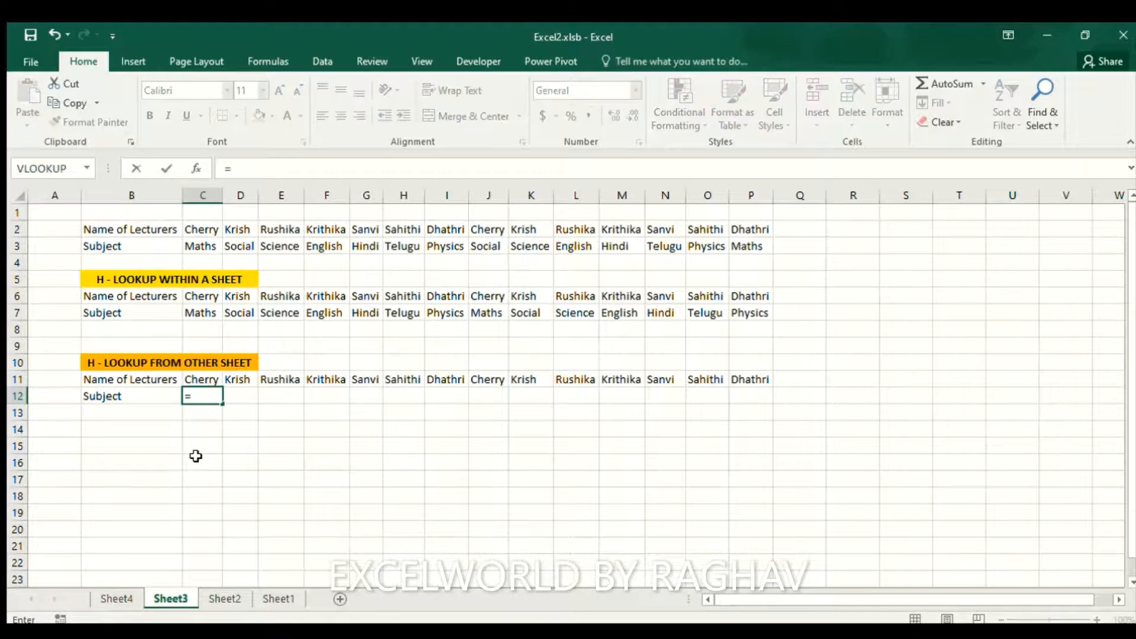
pyautogui.write('hloo')
pyautogui.press('Tab')
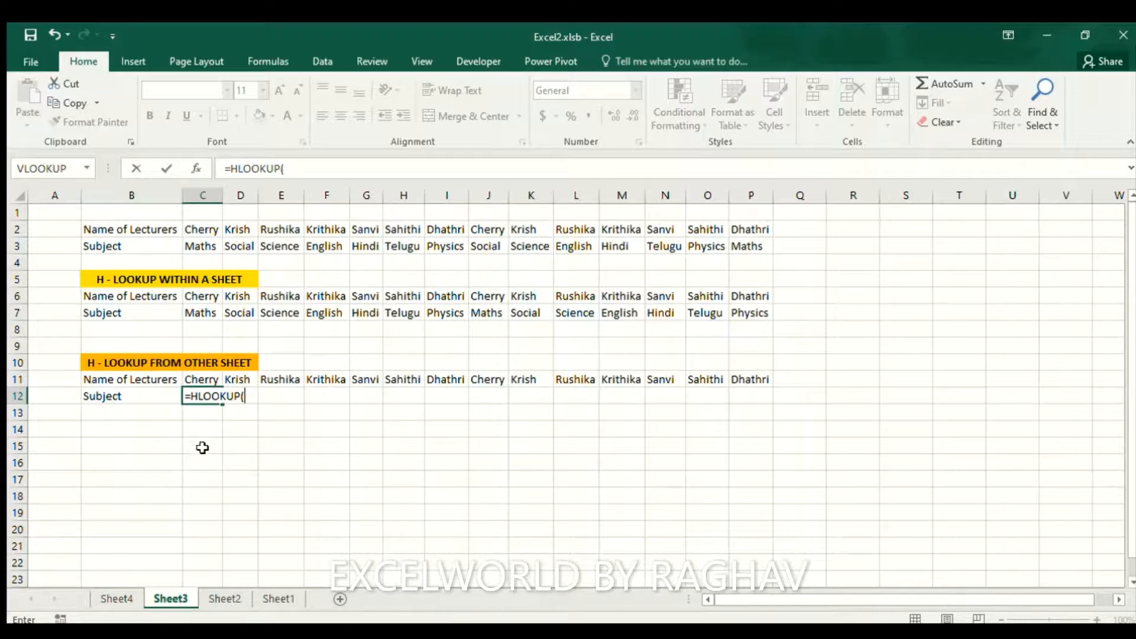
pyautogui.click(207, 380)
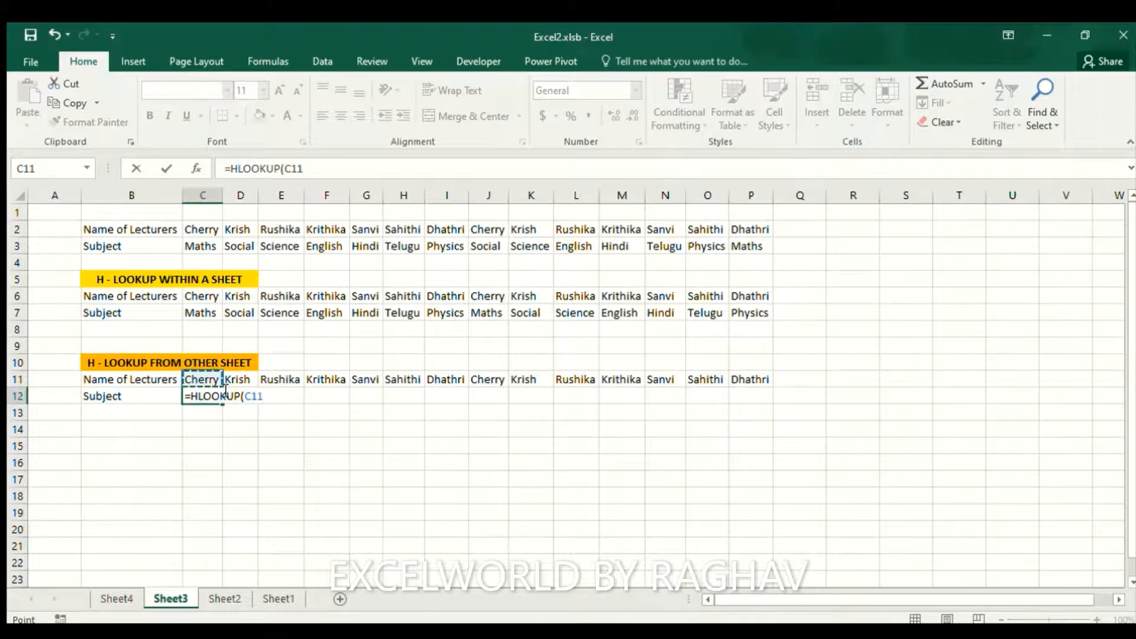
pyautogui.hotkey('ctrl', 'shift', 'Right')
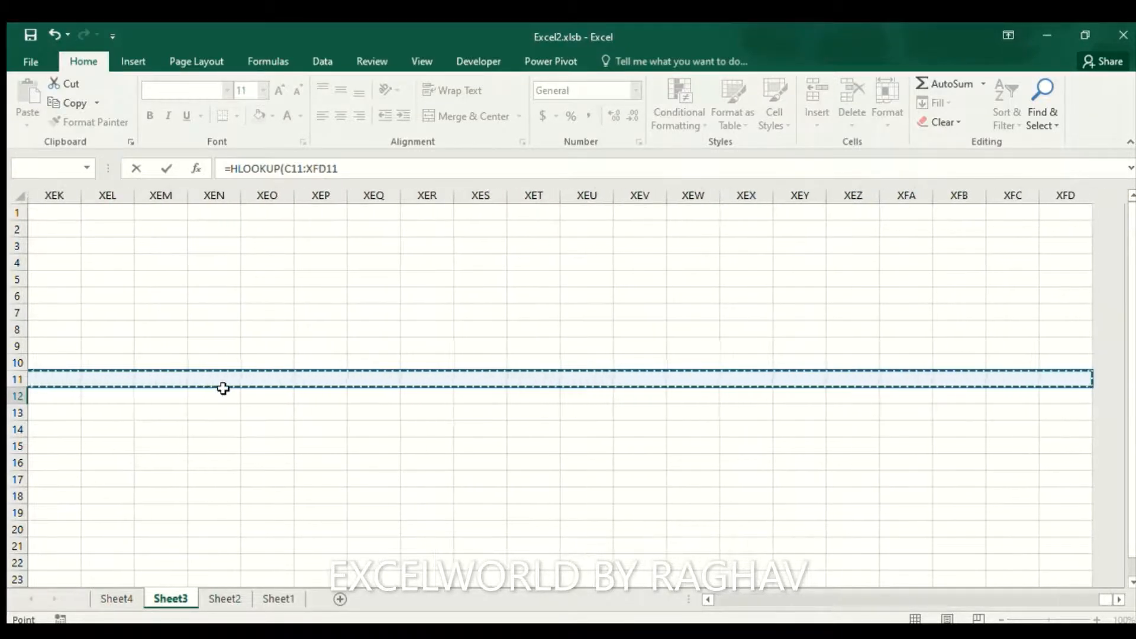
pyautogui.hotkey('ctrl', 'shift', 'Left')
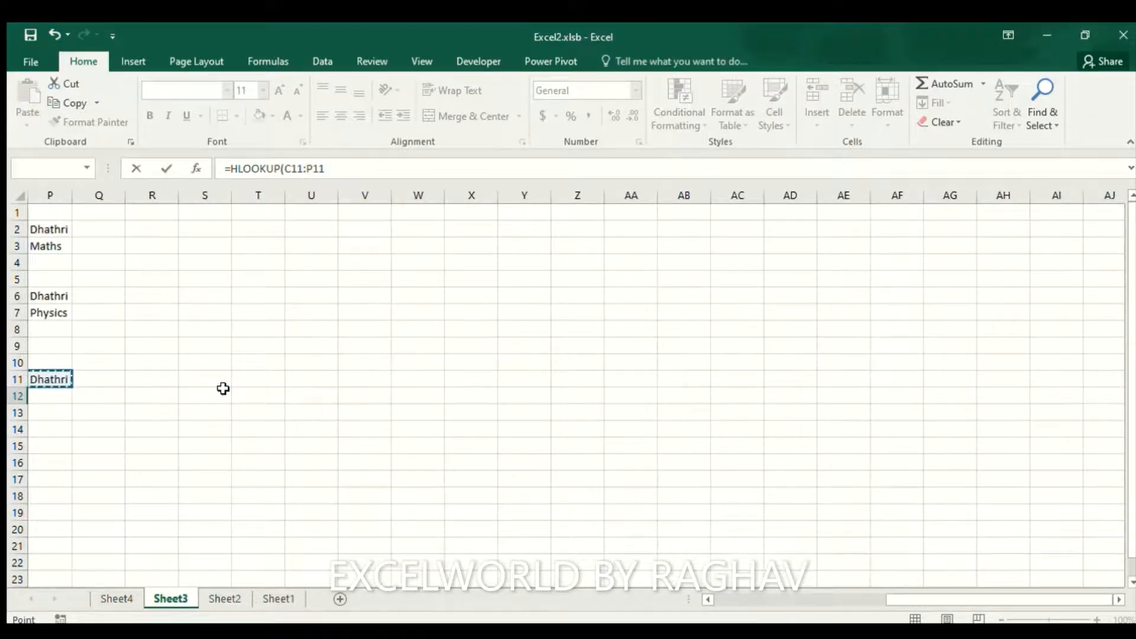
pyautogui.write(',')
# Finish C12 as =HLOOKUP(C11:P11,Sheet4!C2:P3,2,0), returning Maths, then reselect C12
pyautogui.click(127, 597)
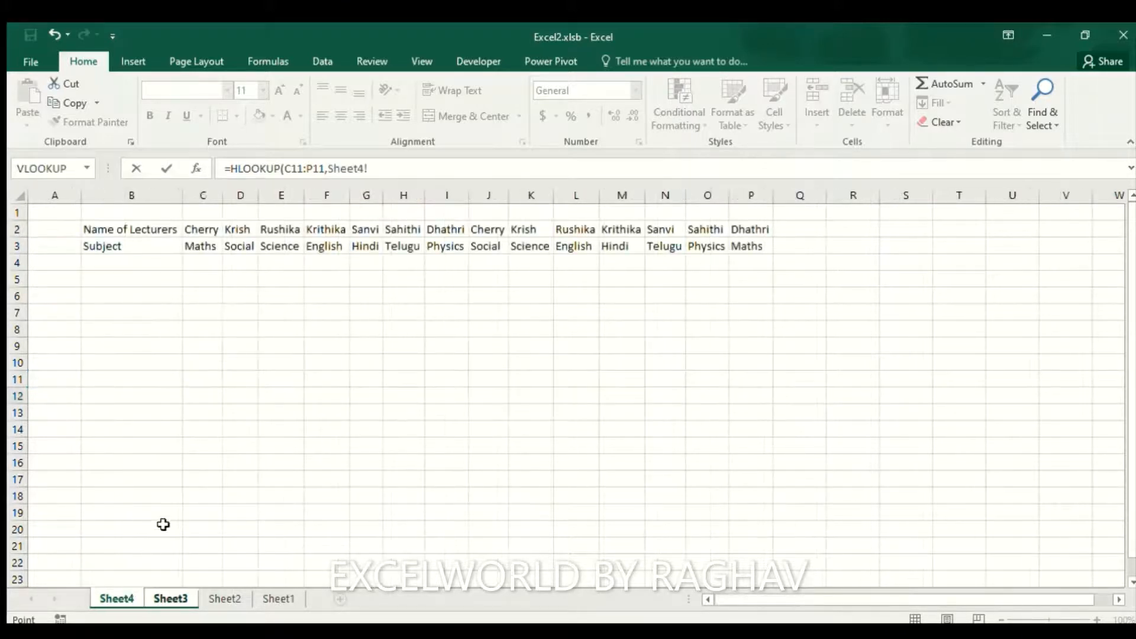
pyautogui.click(210, 232)
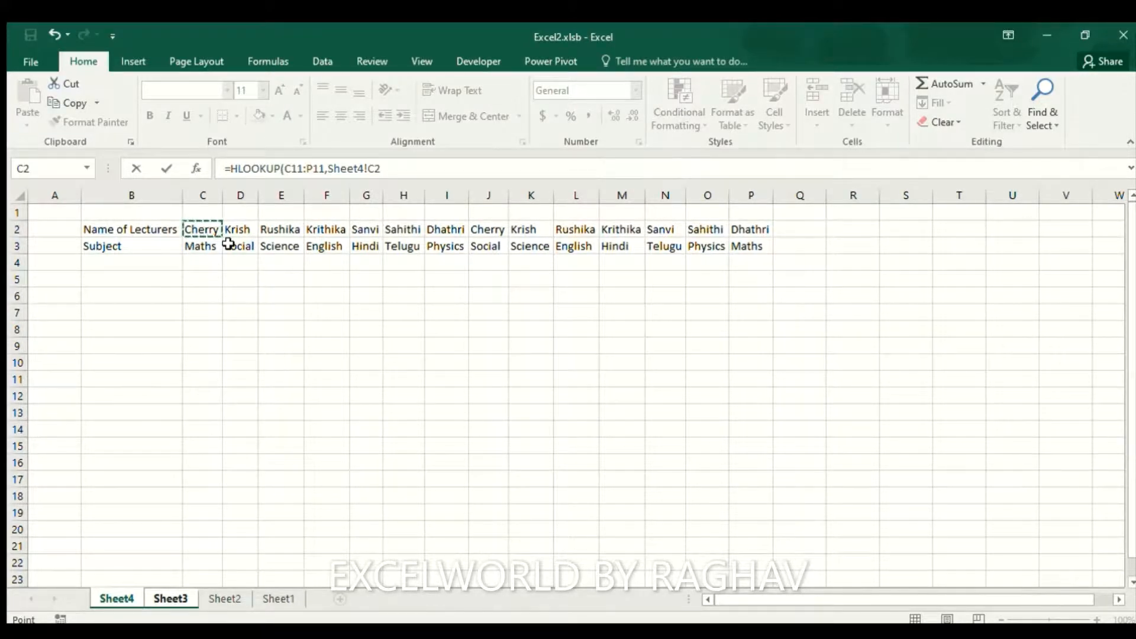
pyautogui.hotkey('shift', 'Down')
pyautogui.hotkey('ctrl', 'shift', 'Right')
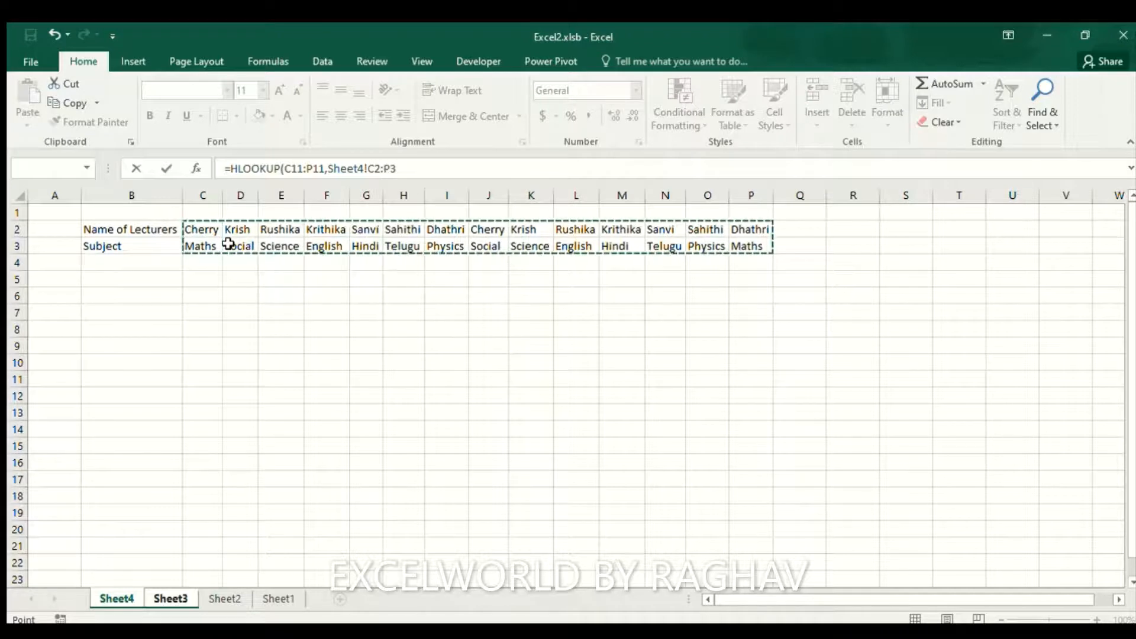
pyautogui.write(',2,0')
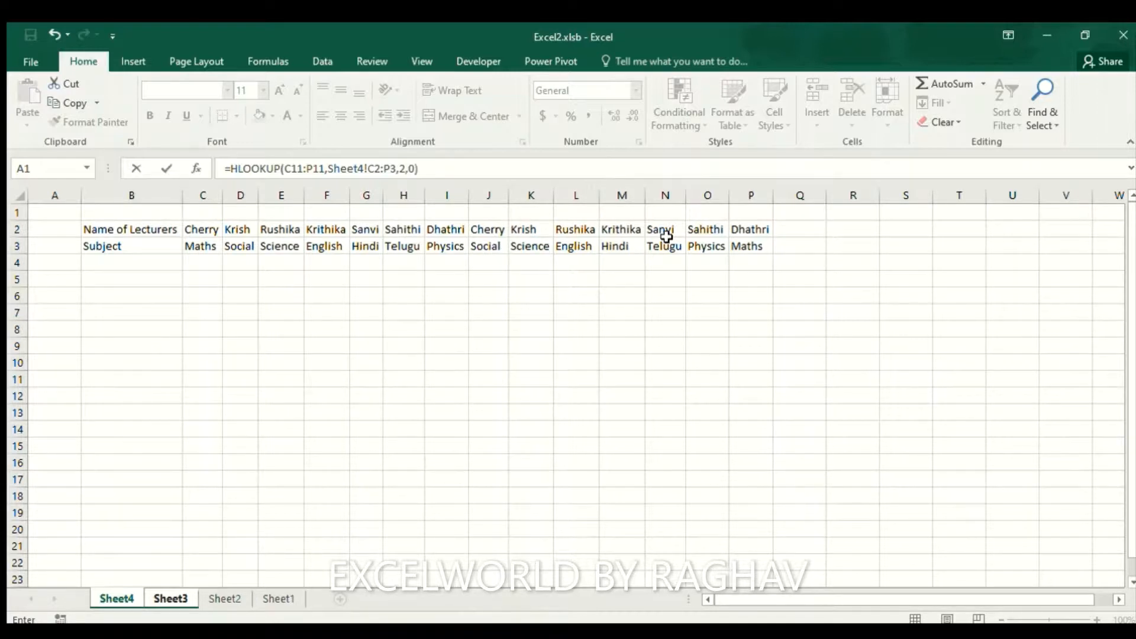
pyautogui.press('Return')
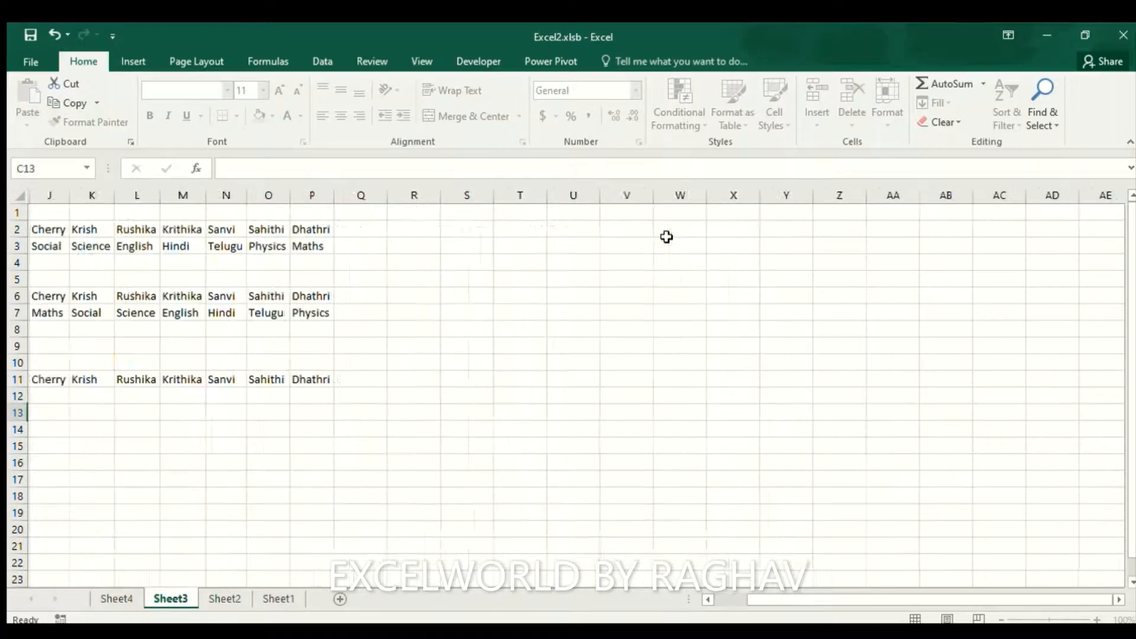
pyautogui.press('Home')
pyautogui.press('Right')
pyautogui.press('Right')
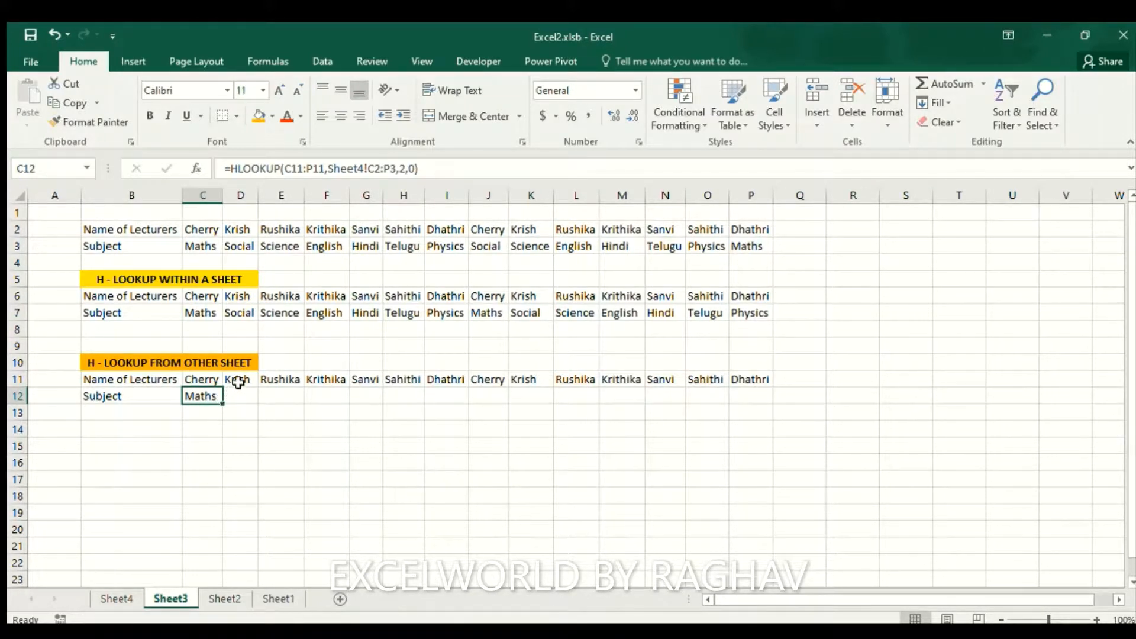
# Make C12's ranges absolute ($C$11:$P$11, Sheet4!$C$2:$P$3) and copy the formula
pyautogui.click(287, 170)
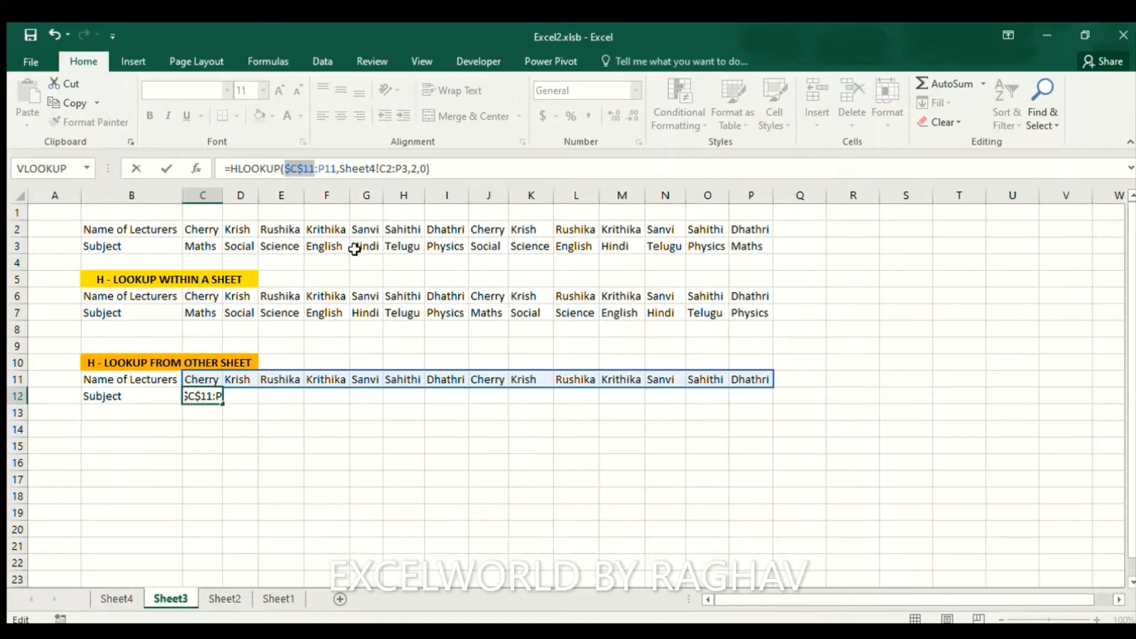
pyautogui.press('Right')
pyautogui.press('F4')
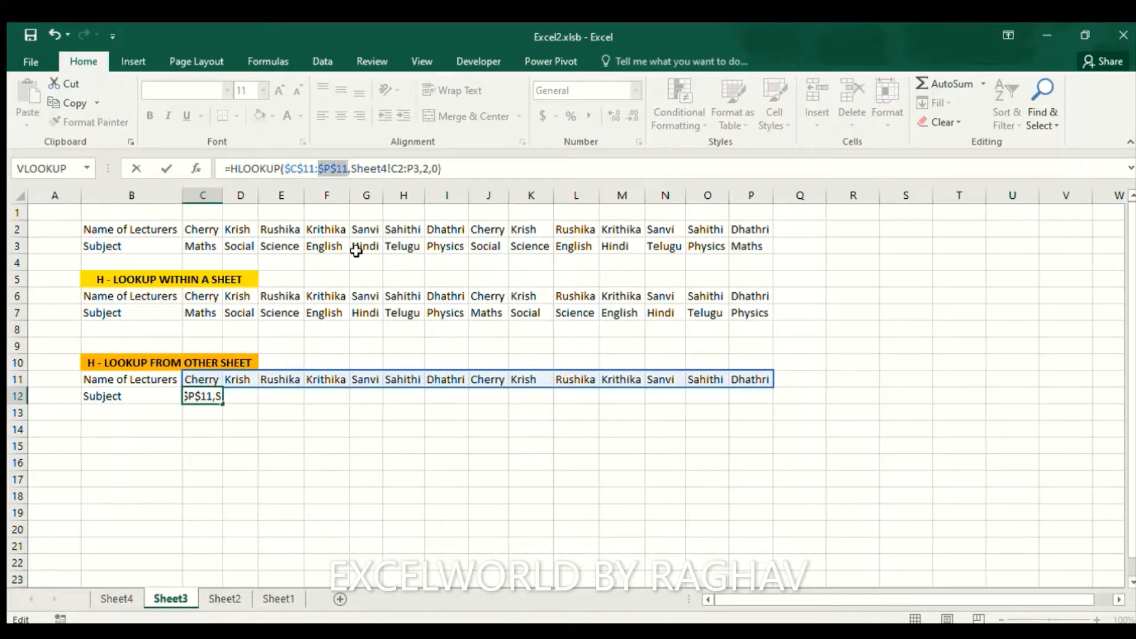
pyautogui.press('Right')
pyautogui.press('Right')
pyautogui.press('Right')
pyautogui.press('Right')
pyautogui.press('Right')
pyautogui.press('Right')
pyautogui.press('Right')
pyautogui.press('Right')
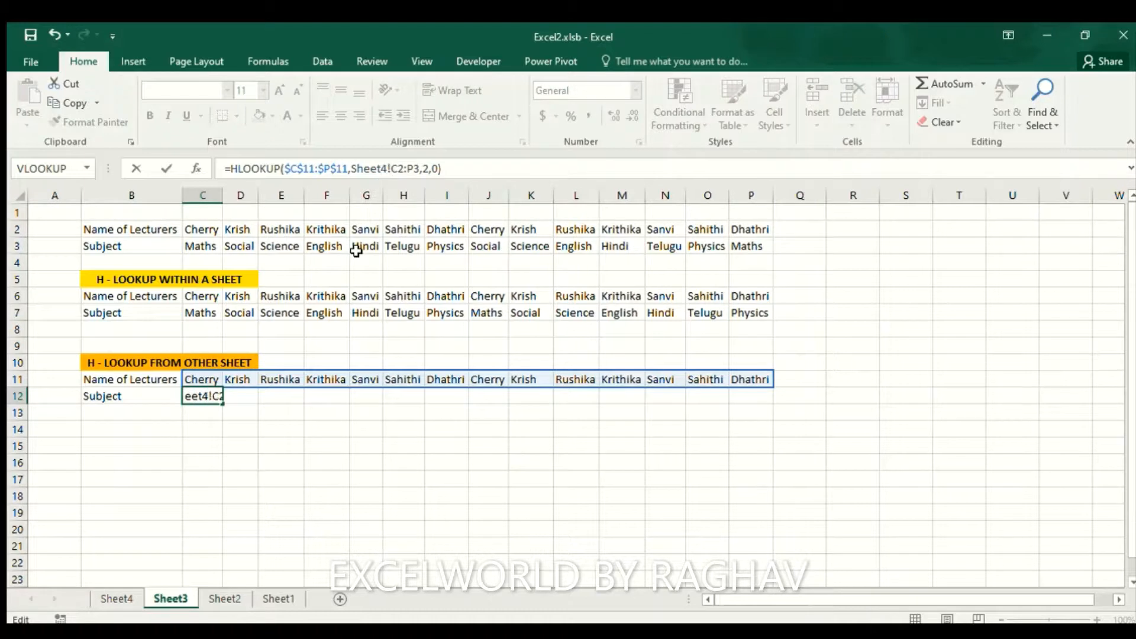
pyautogui.press('F4')
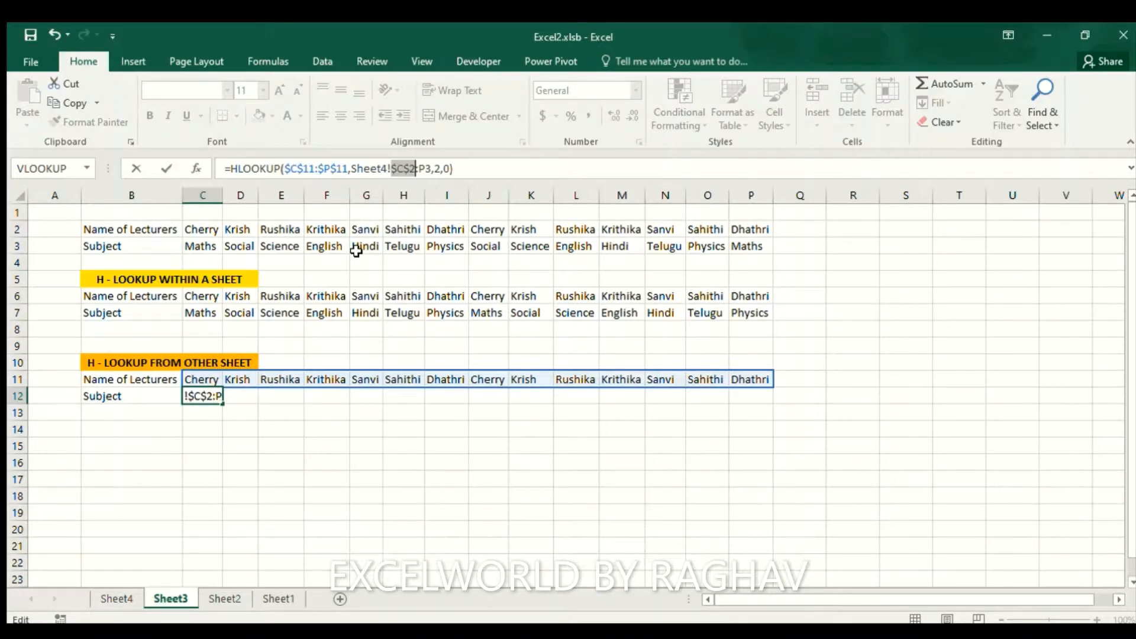
pyautogui.press('F4')
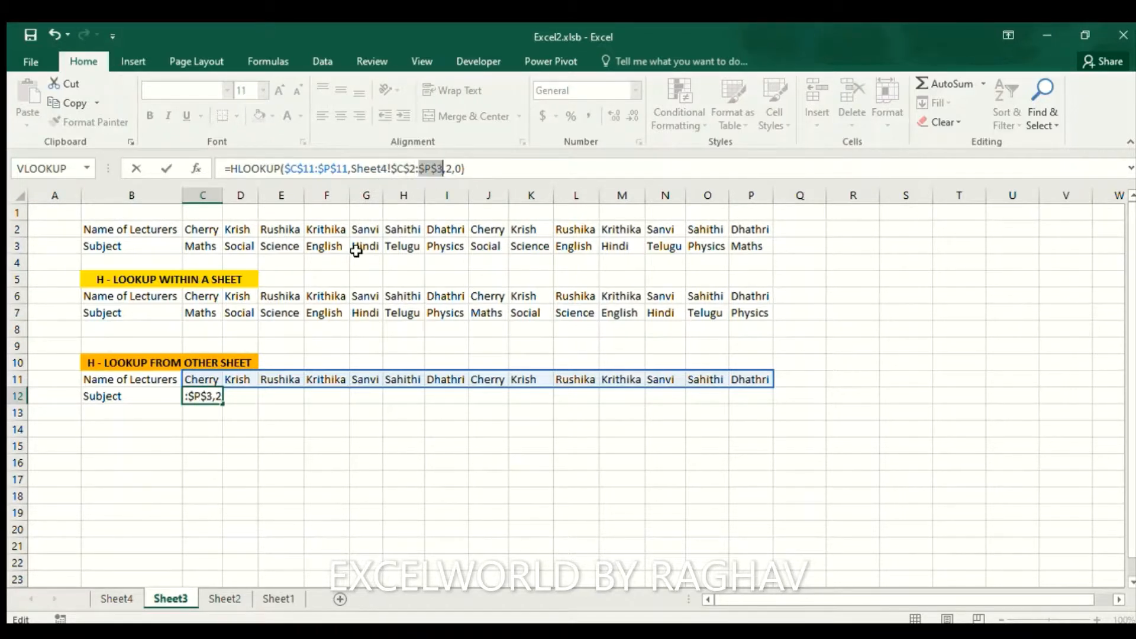
pyautogui.hotkey('ctrl', 'Return')
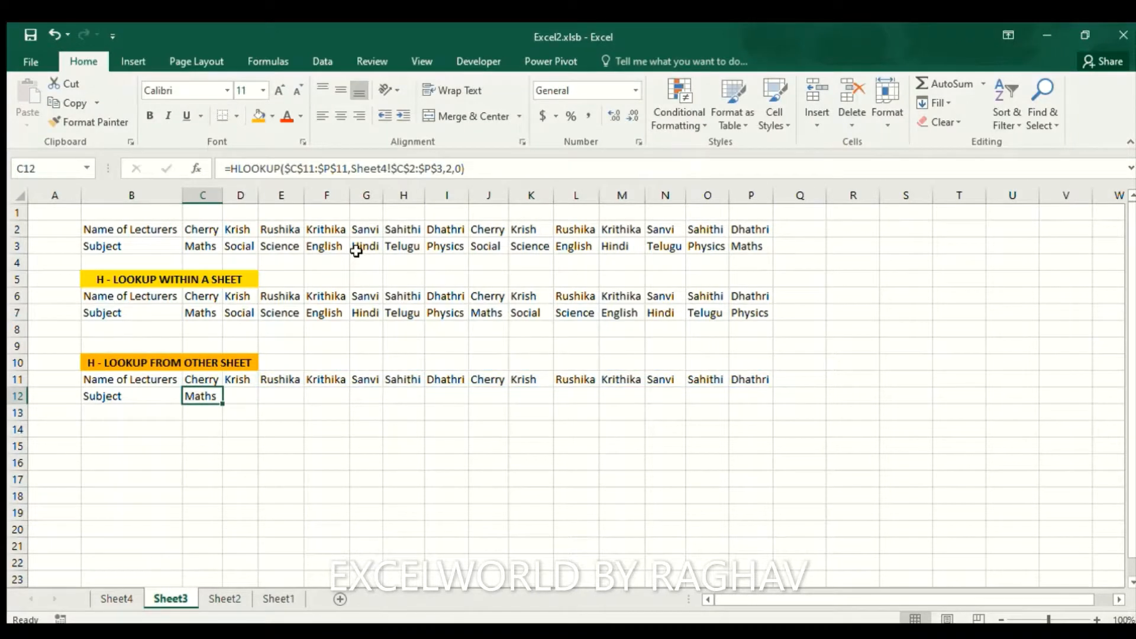
pyautogui.hotkey('ctrl', 'c')
# Paste C12's formula across D12:P12 to fill subjects Social through Physics
pyautogui.press('Up')
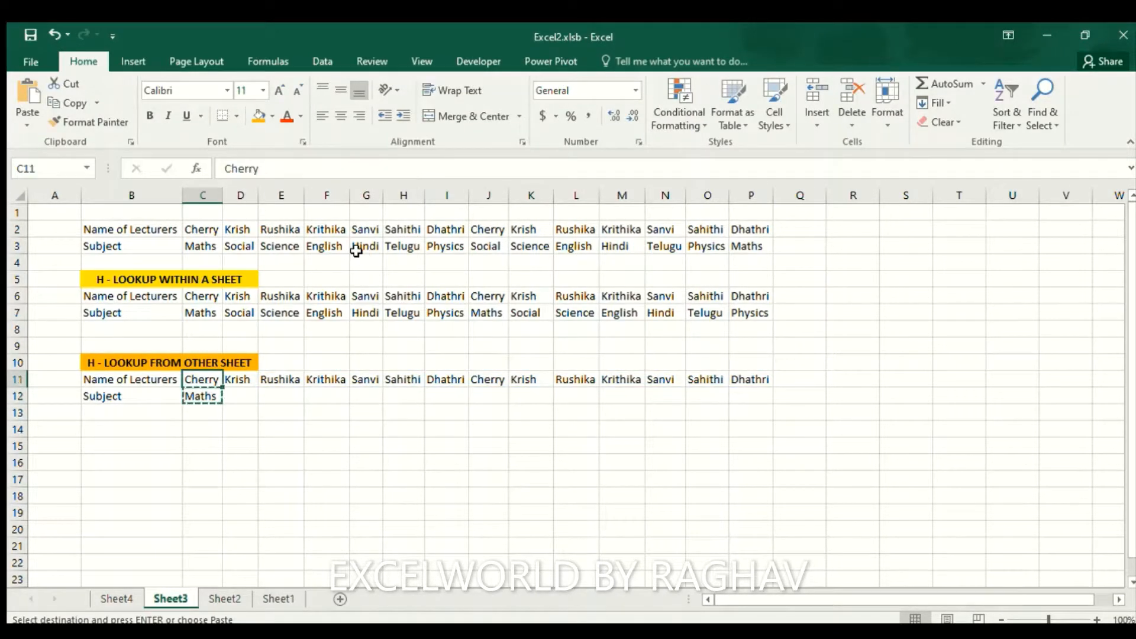
pyautogui.hotkey('ctrl', 'Right')
pyautogui.press('Down')
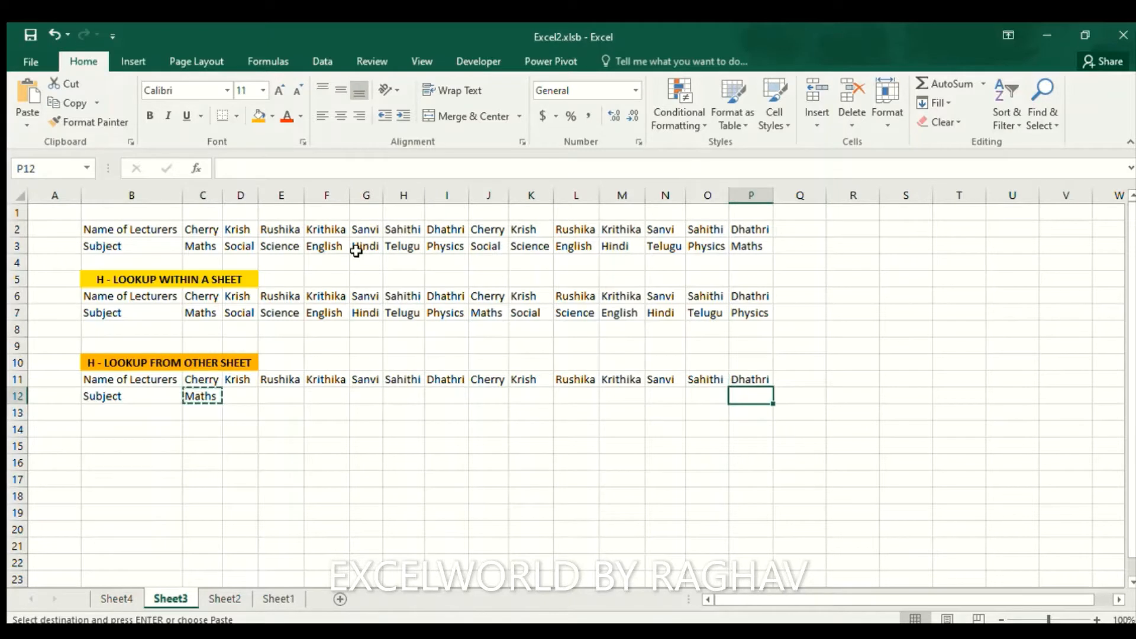
pyautogui.hotkey('ctrl', 'shift', 'Left')
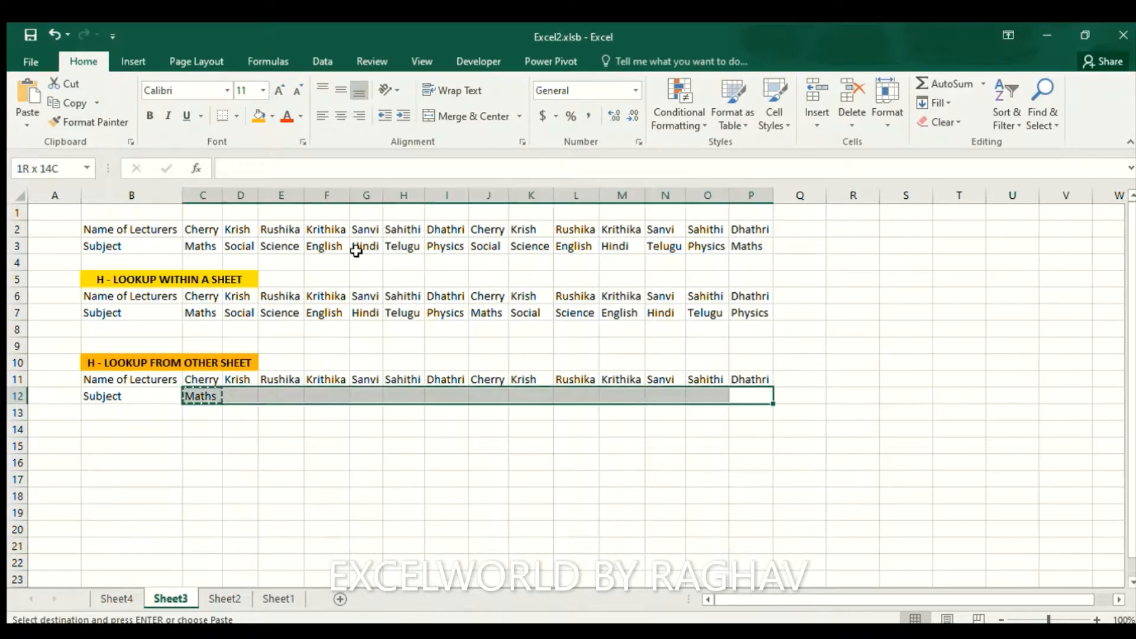
pyautogui.hotkey('shift', 'Right')
pyautogui.press('Return')
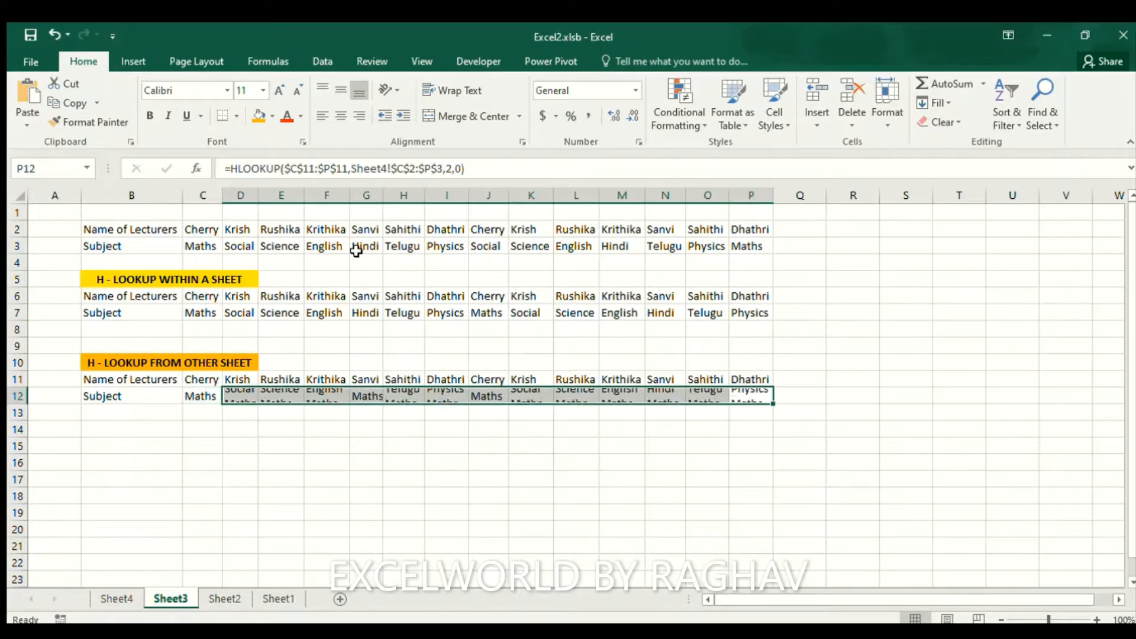
# Verify the copied HLOOKUP formulas in P12 and O12
pyautogui.press('Up')
pyautogui.press('Down')
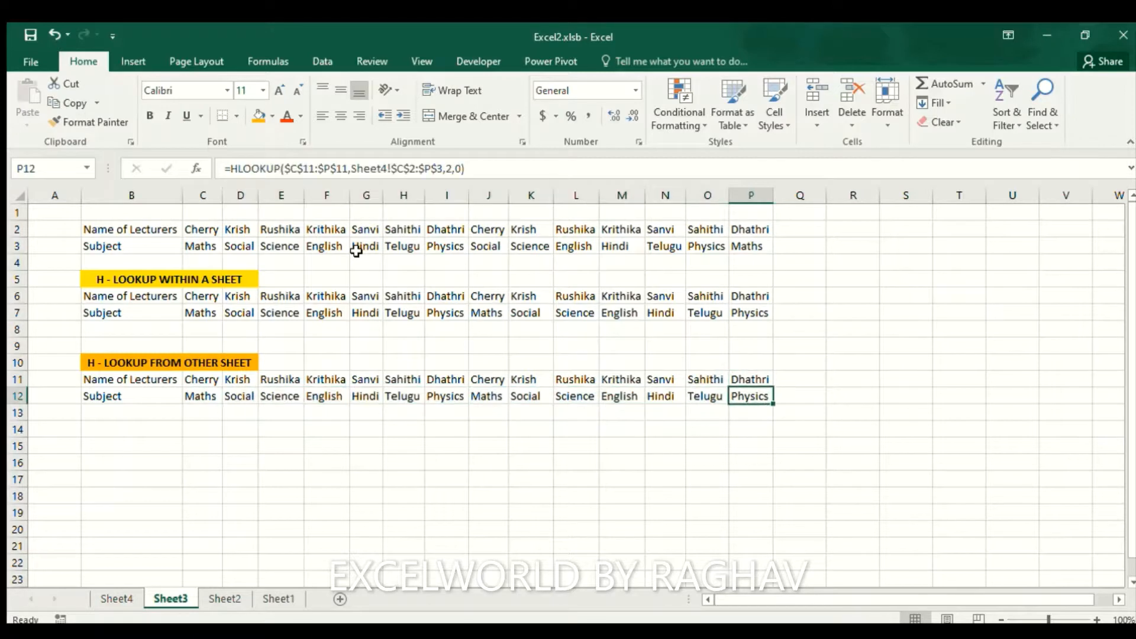
pyautogui.press('F2')
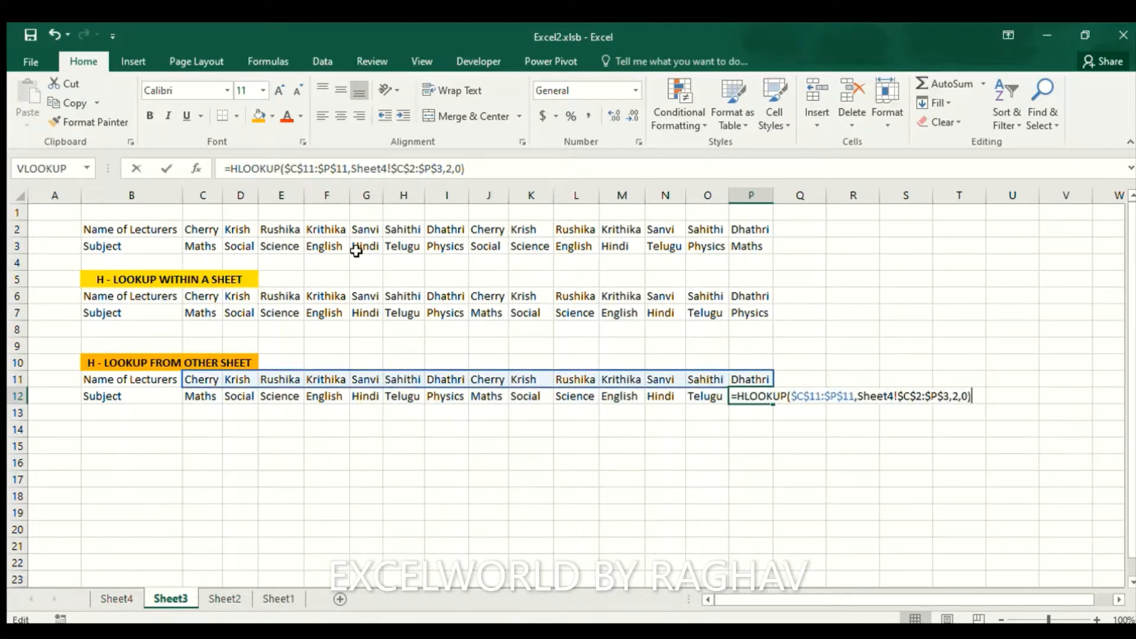
pyautogui.press('Return')
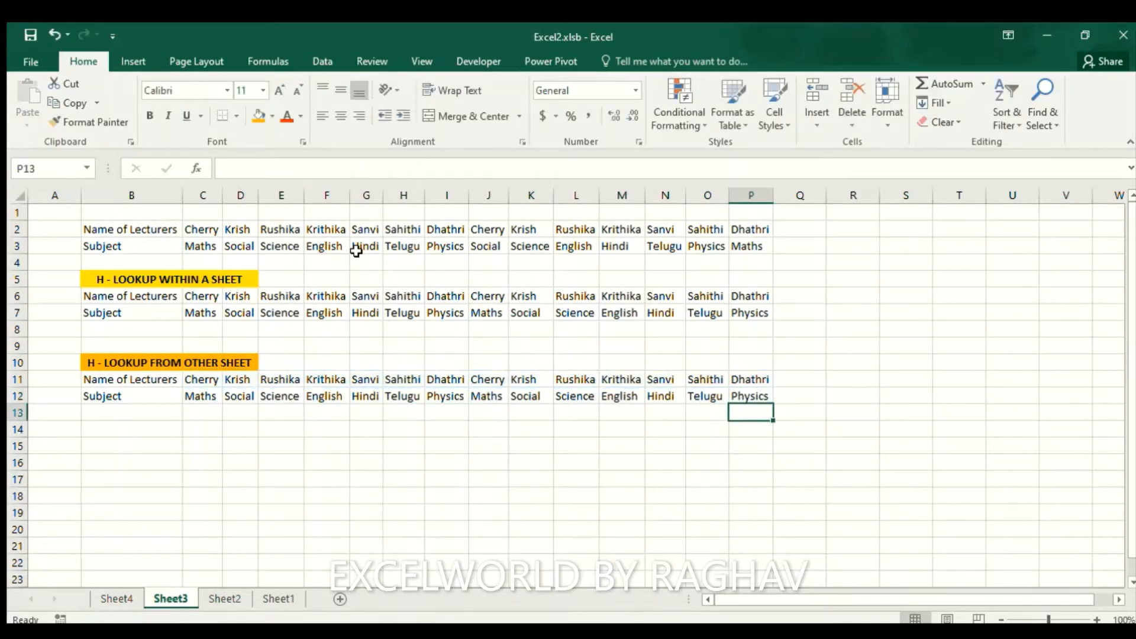
pyautogui.press('Up')
pyautogui.press('Left')
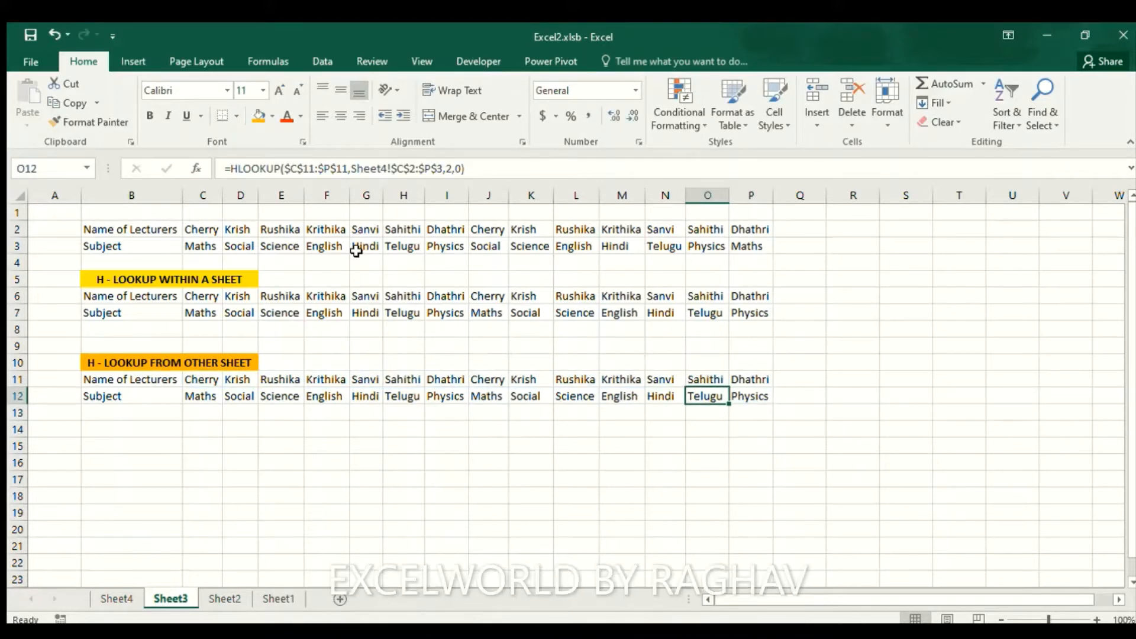